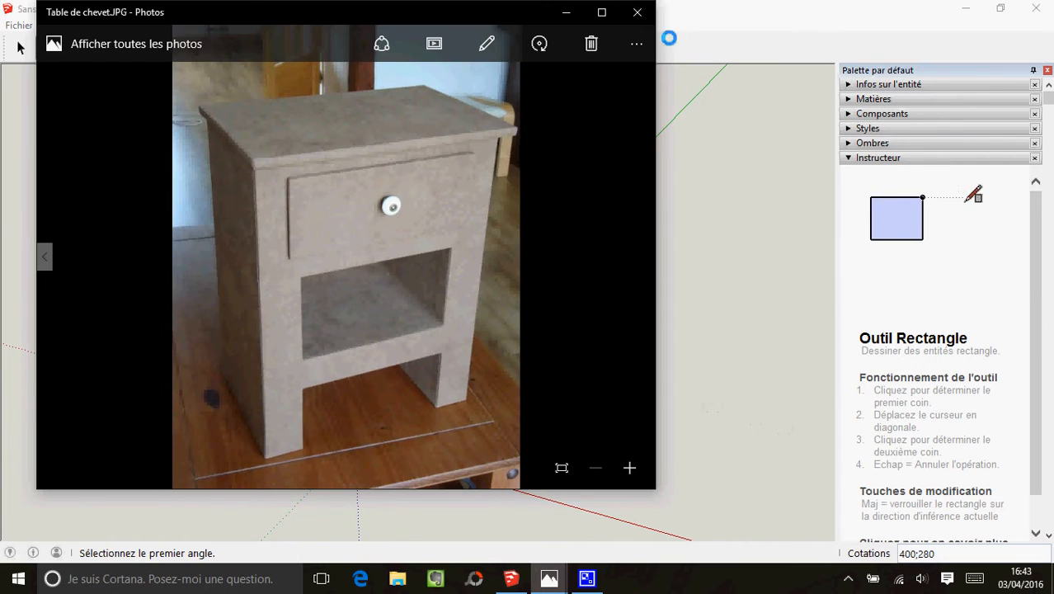
Step: Put away the reference photo and draw a 400 x 280 mm rectangle on the ground plane starting at the origin
left_click(562, 12)
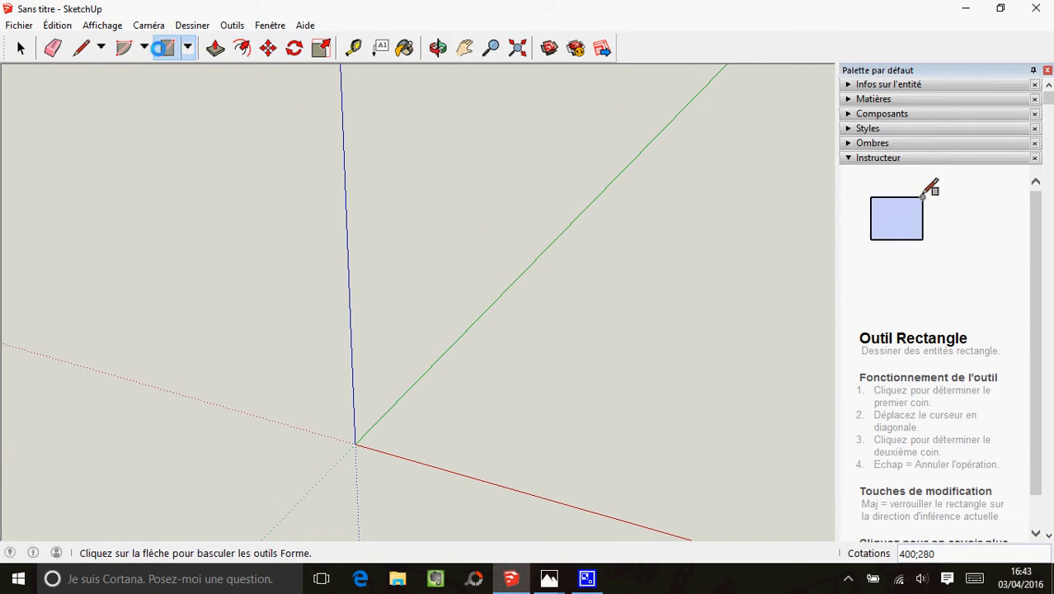
left_click(187, 48)
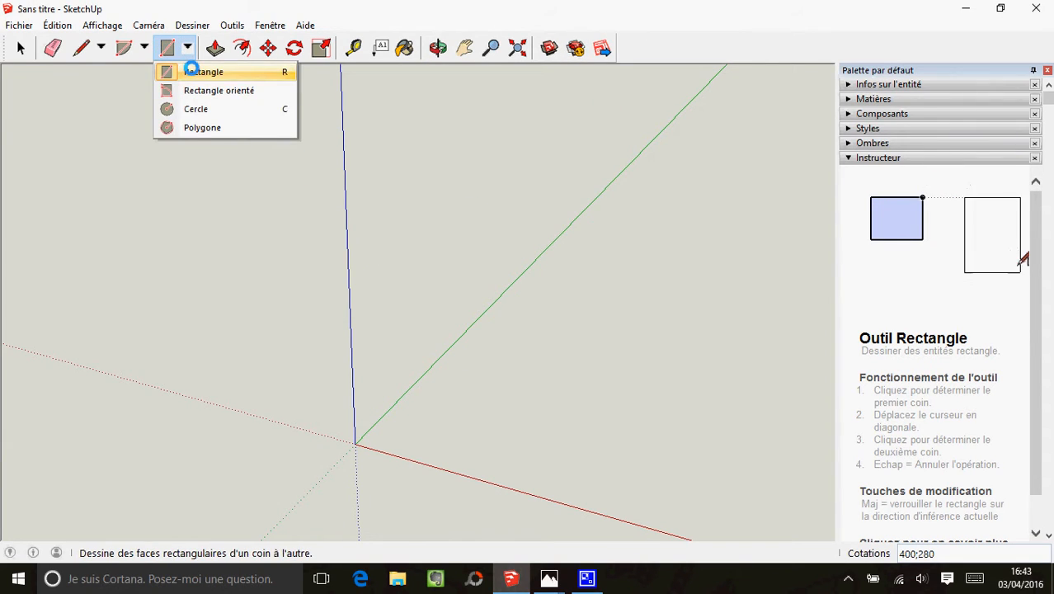
left_click(191, 69)
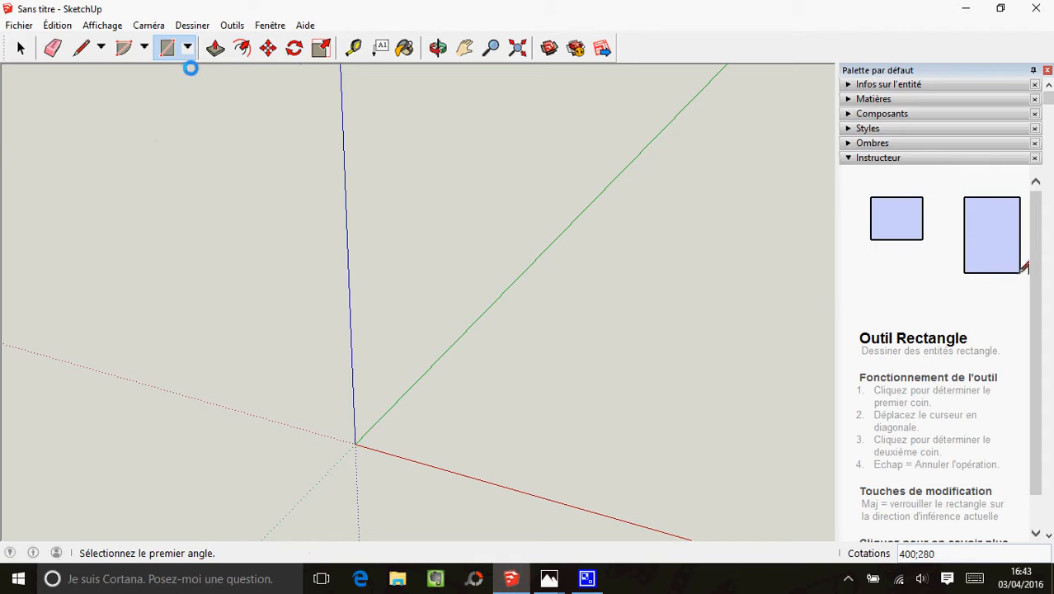
left_click(358, 442)
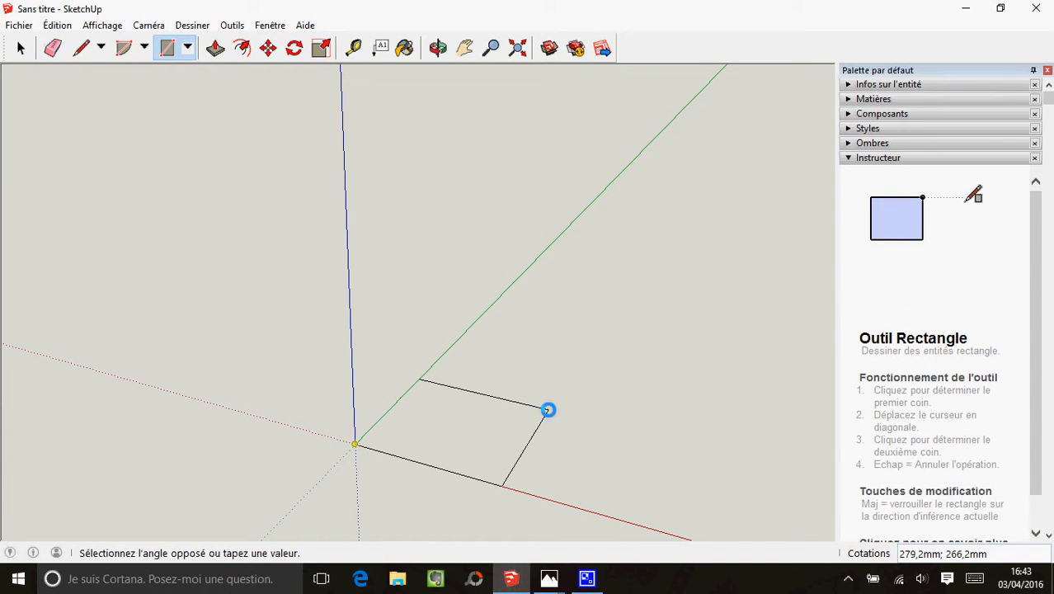
type("400")
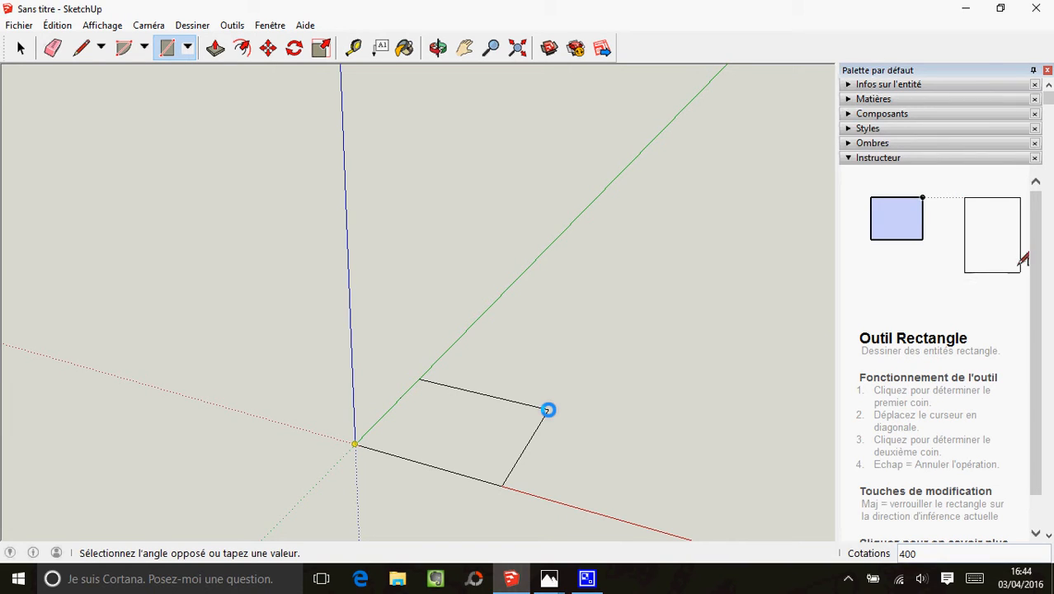
type("2")
key("BackSpace")
key("BackSpace")
key("BackSpace")
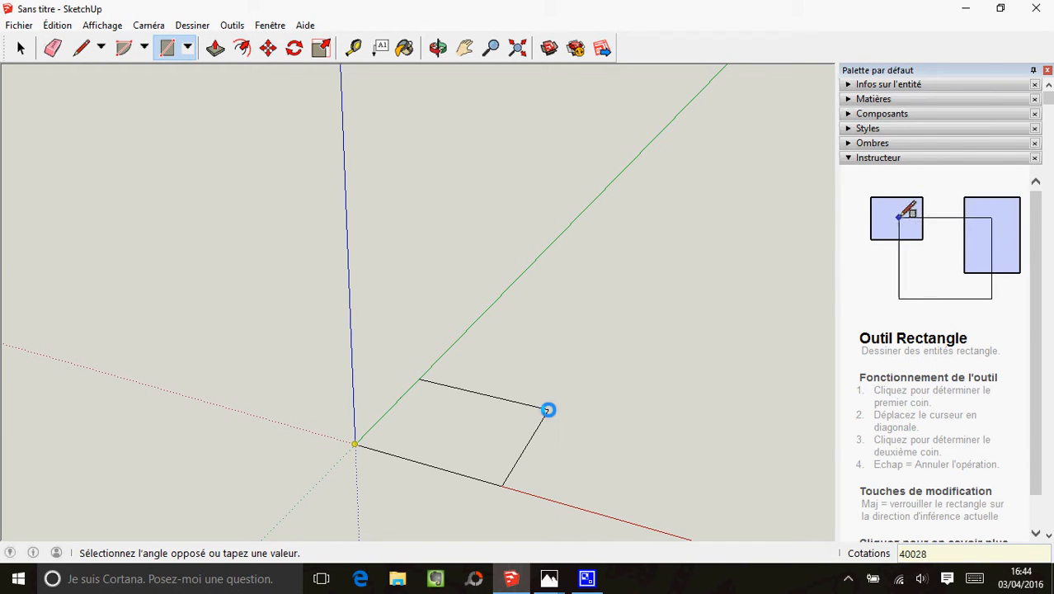
type(";2")
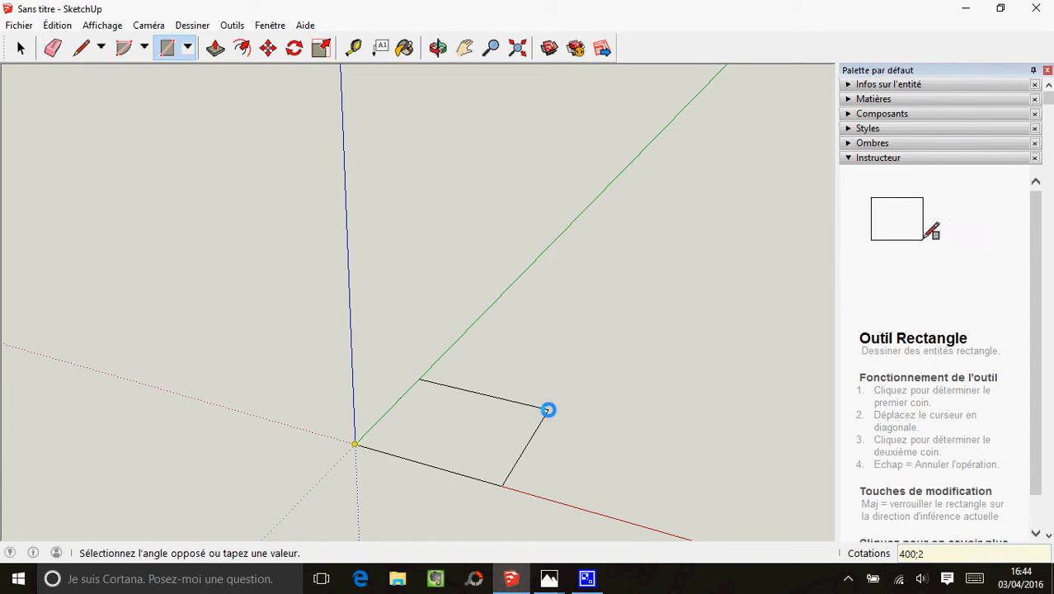
type("80")
key("Return")
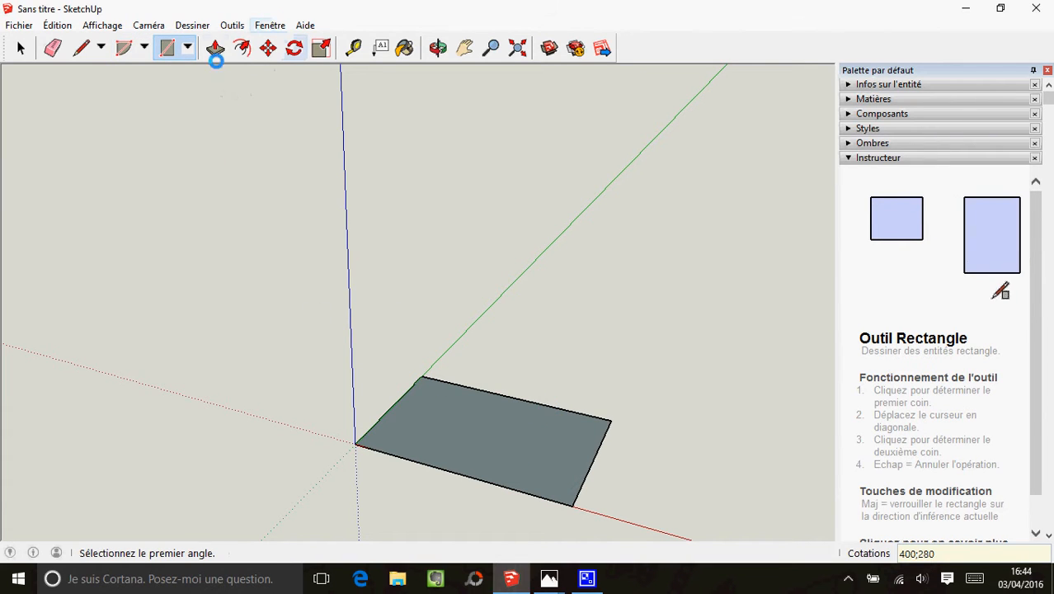
Step: Push/Pull the rectangle upward by 540 mm to form the bedside table's box
left_click(214, 50)
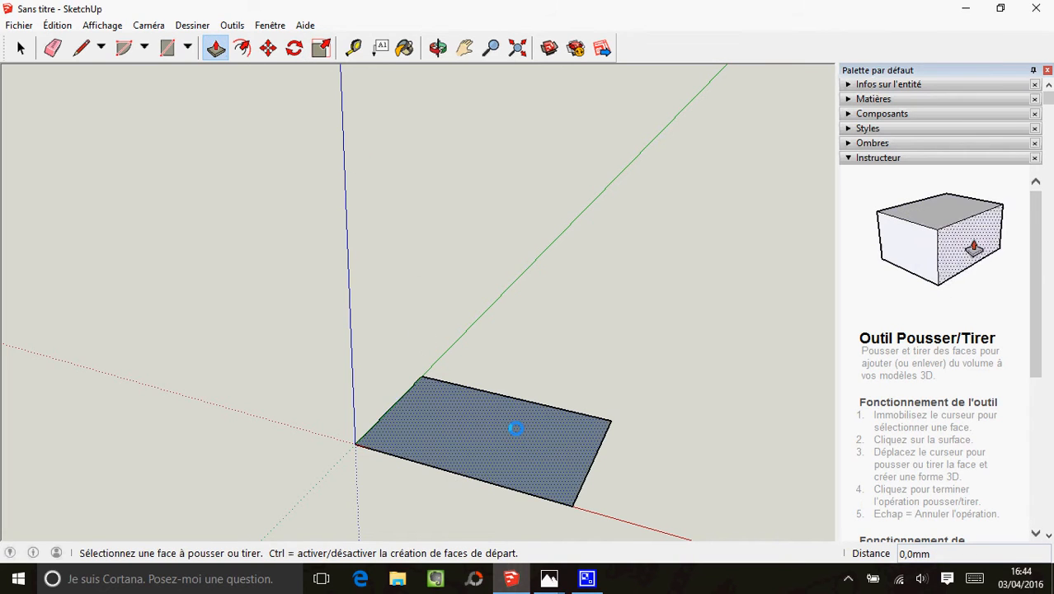
left_click(486, 413)
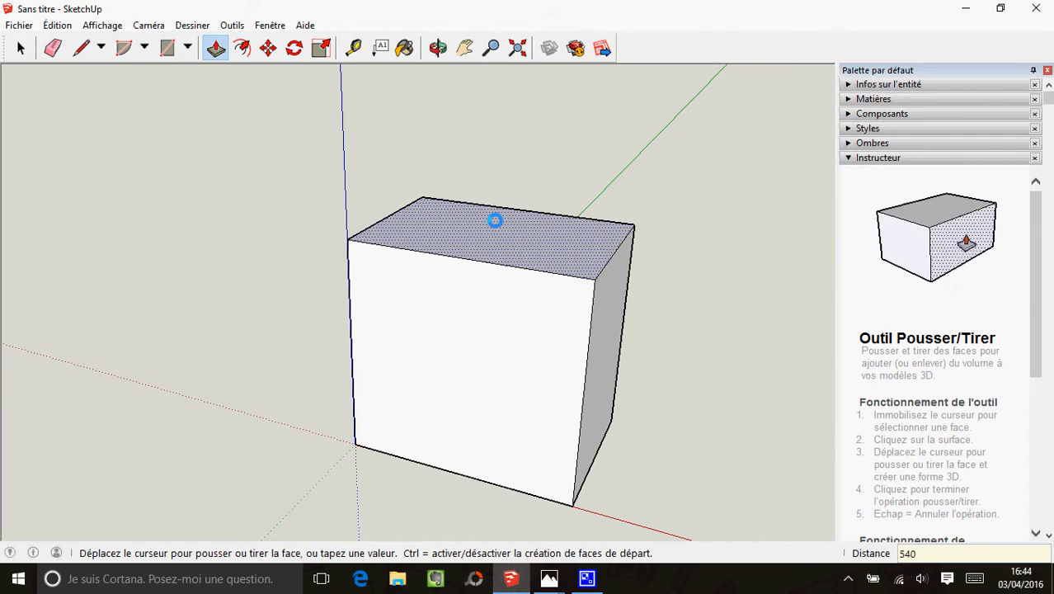
key("Return")
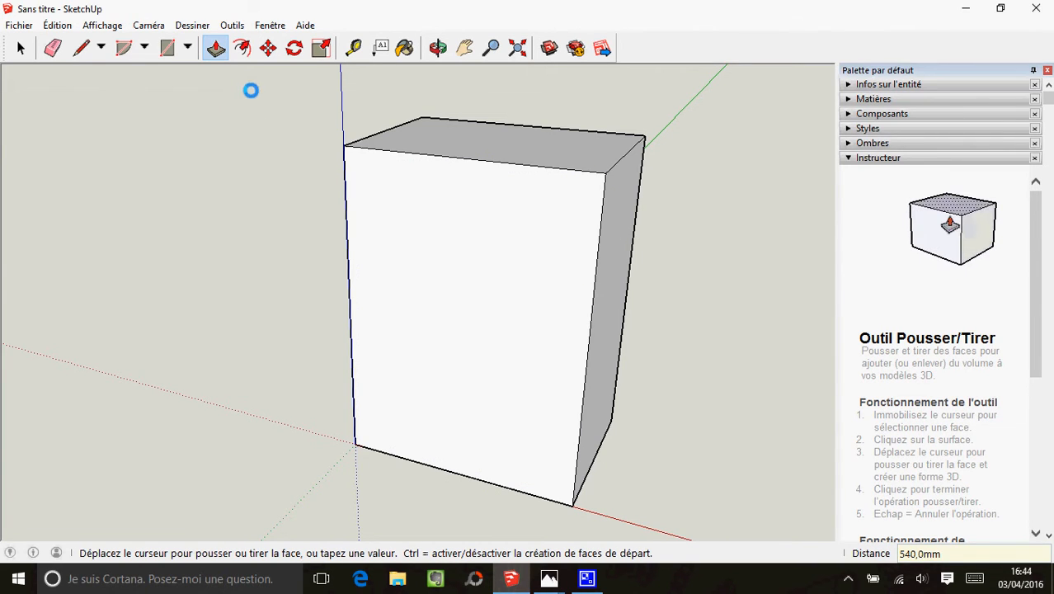
Step: Place a horizontal guide line on the front face 100 mm above its bottom edge
left_click(354, 47)
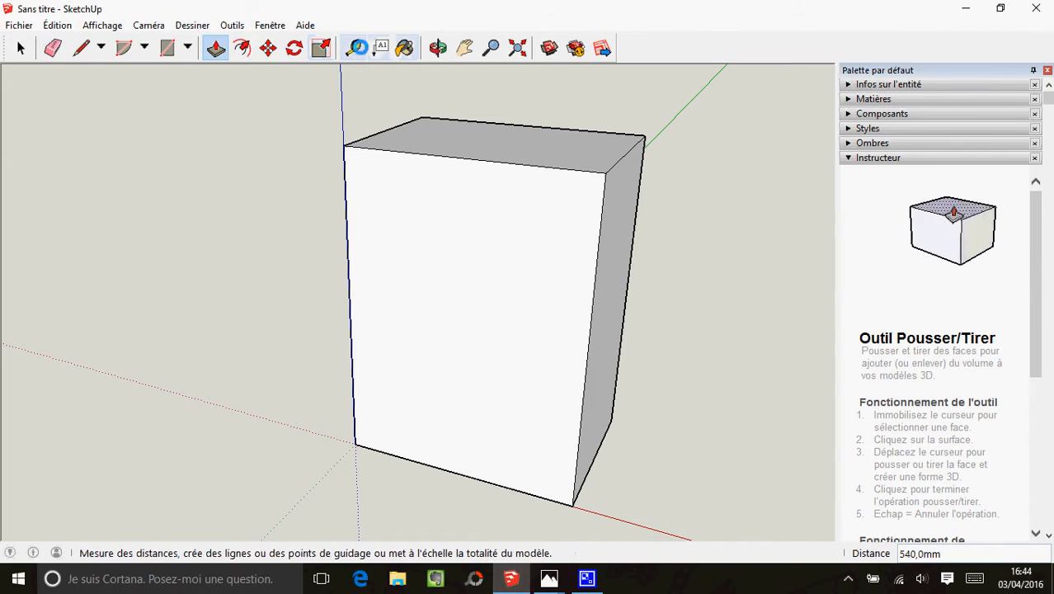
left_click(354, 48)
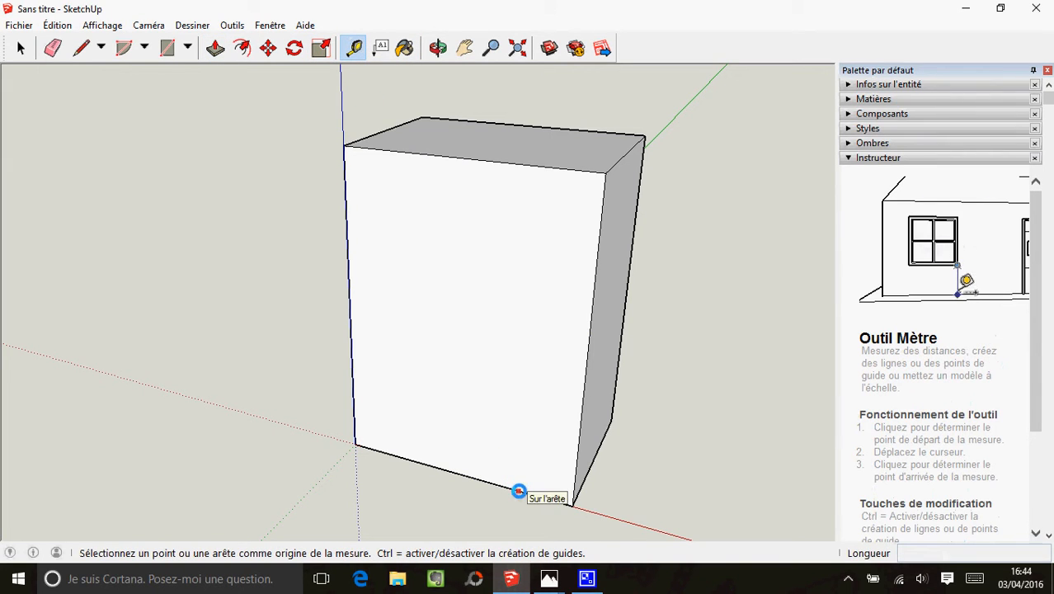
left_click(518, 491)
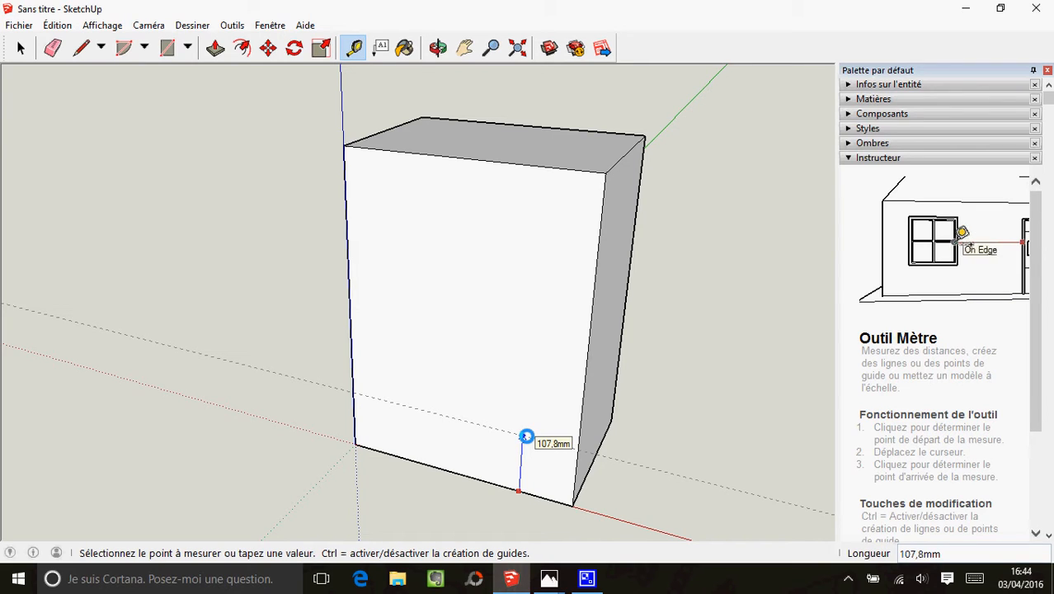
type("100")
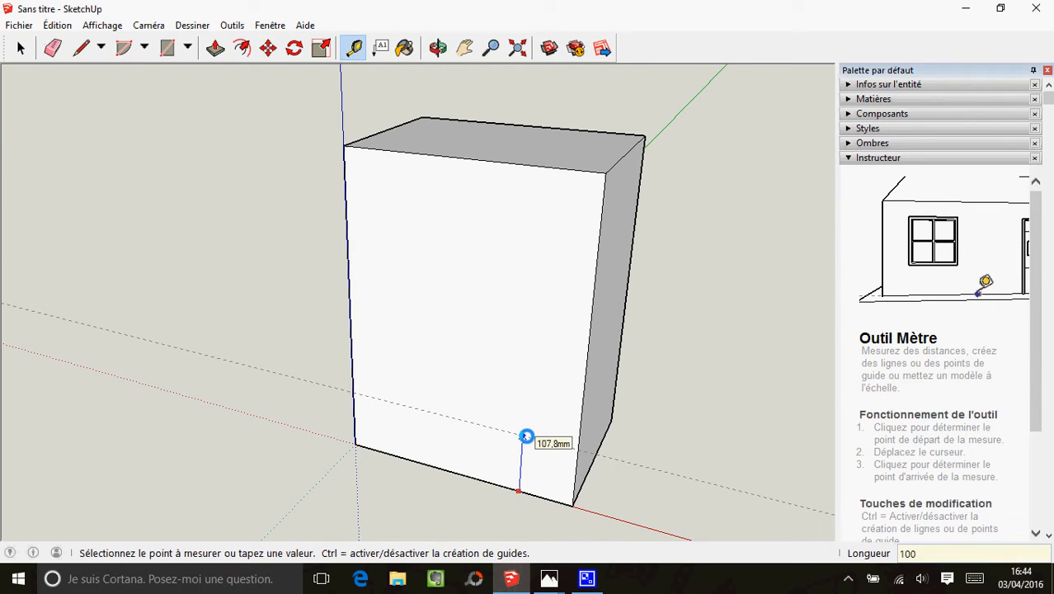
key("Return")
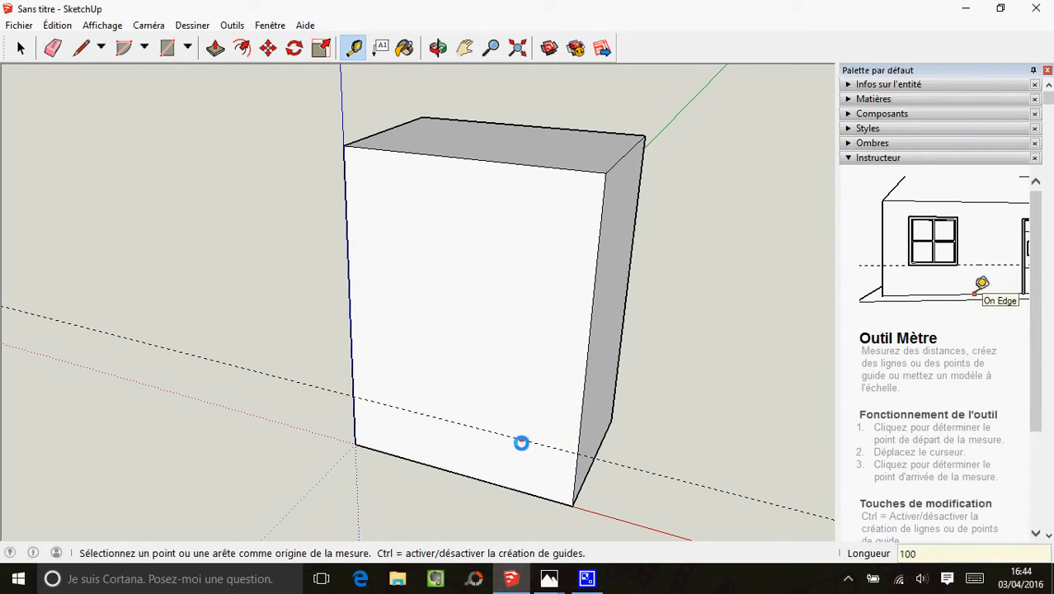
Step: Add a horizontal guide 50 mm above the first one, and another 180 mm above that
left_click(533, 443)
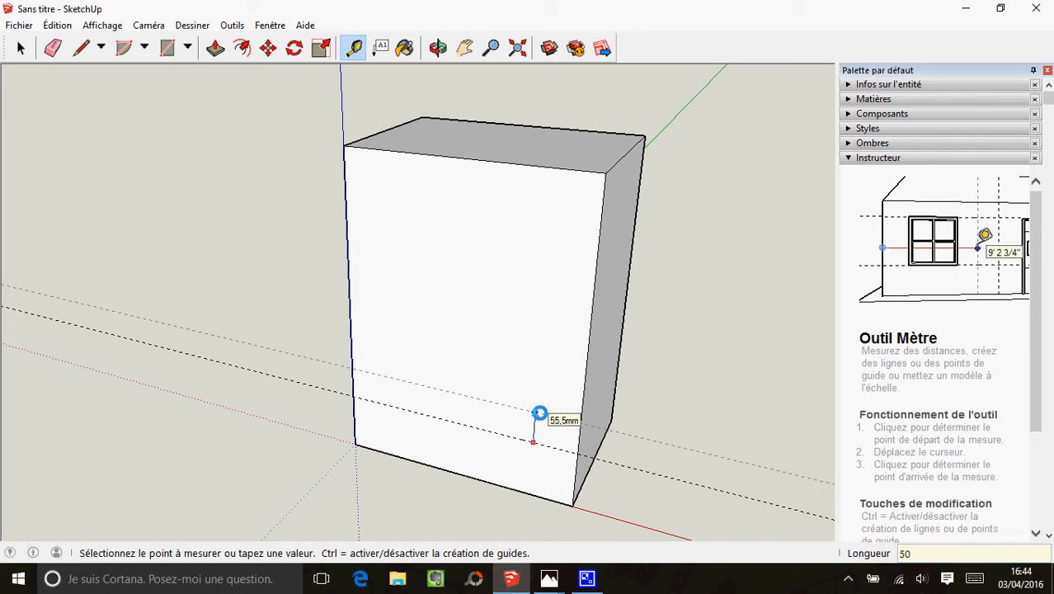
left_click(539, 414)
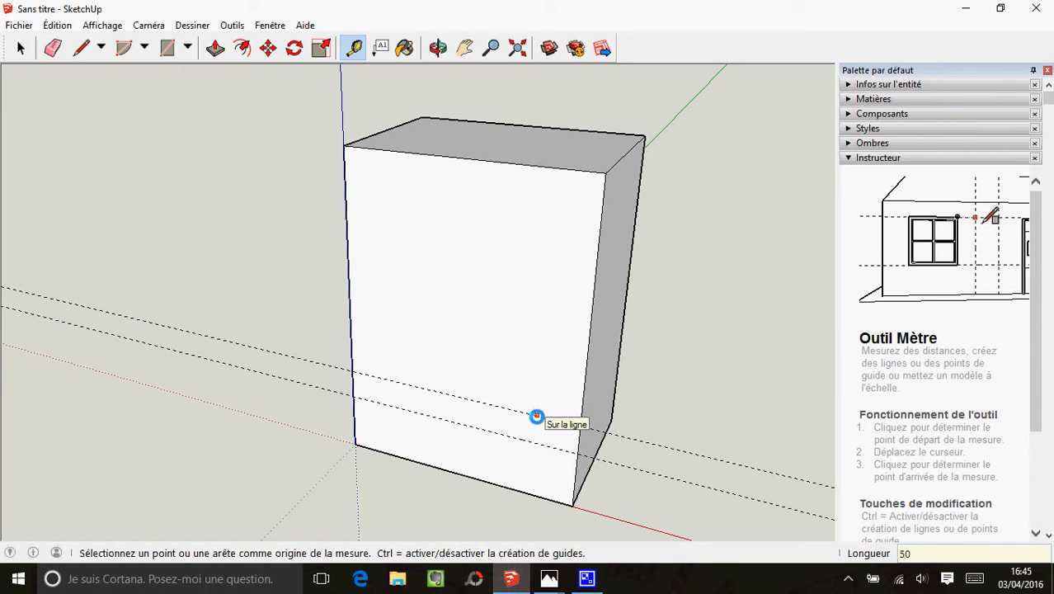
left_click(537, 416)
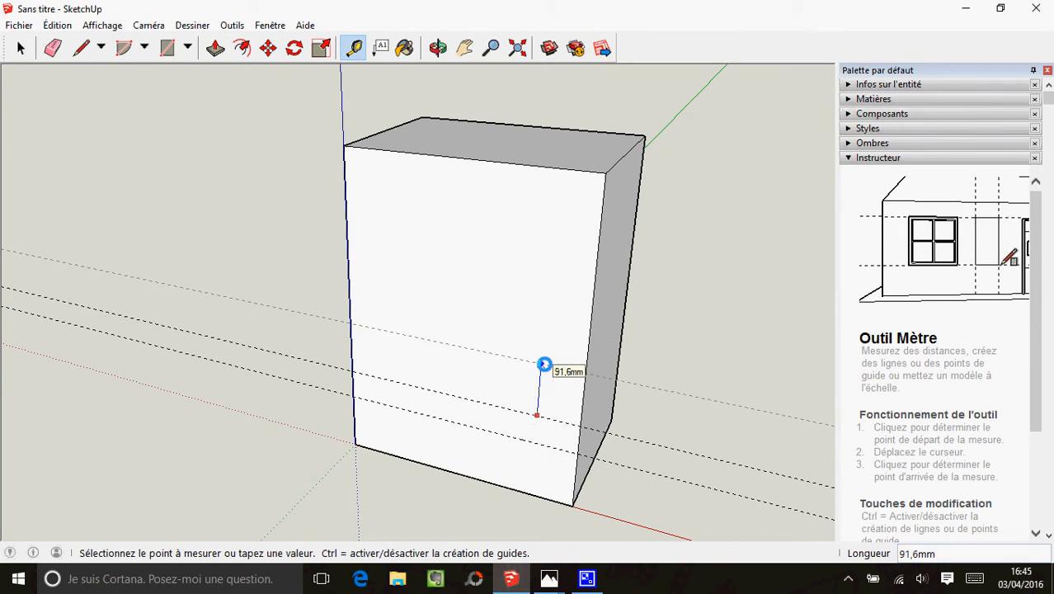
left_click(544, 364)
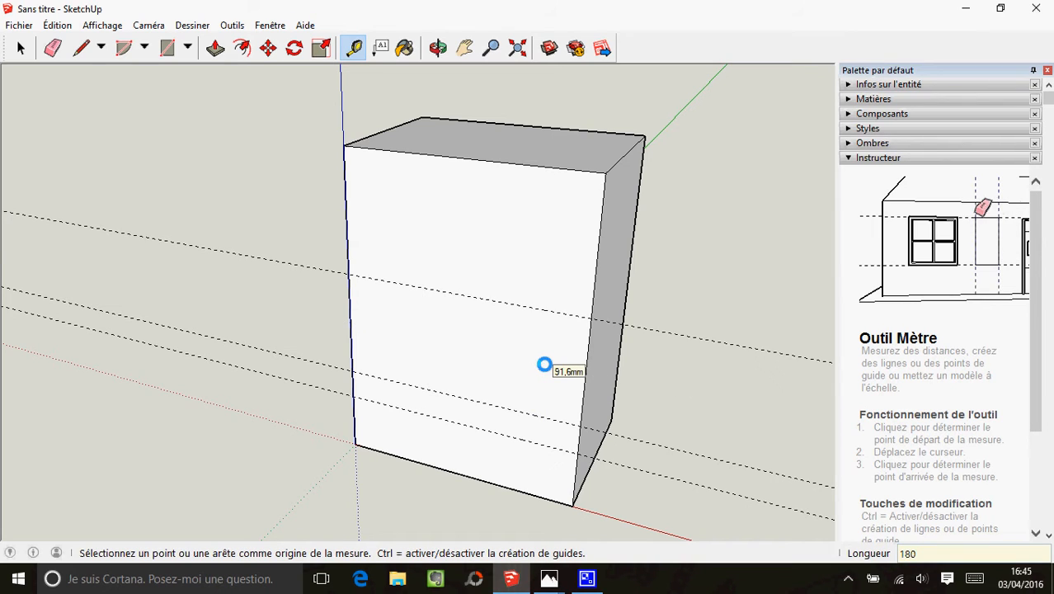
Step: Add front-face guides 50 mm and then 110 mm further up, and check the remaining distance to the top edge
left_click(556, 312)
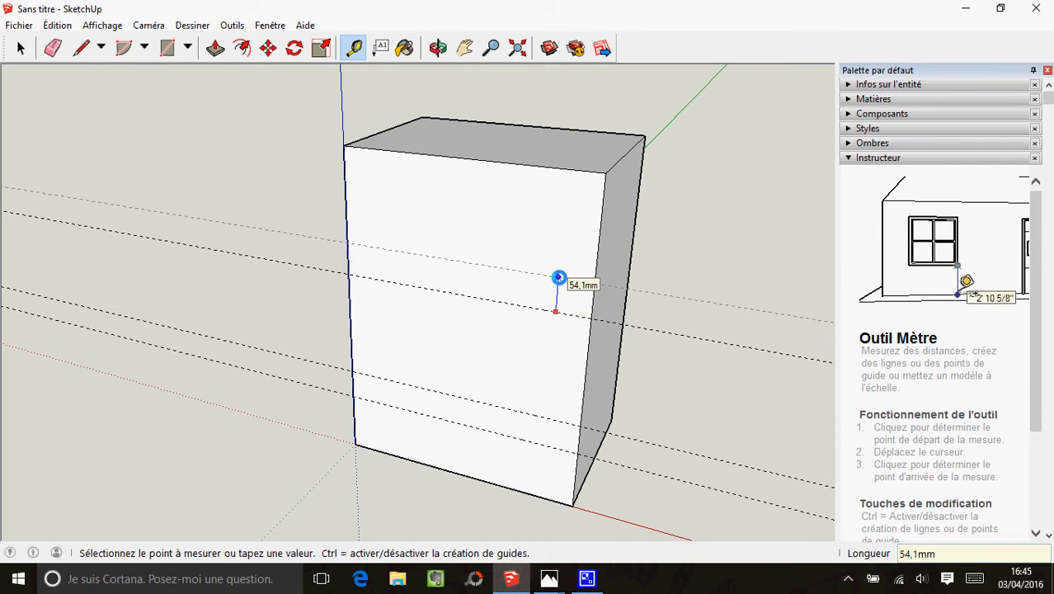
type("50")
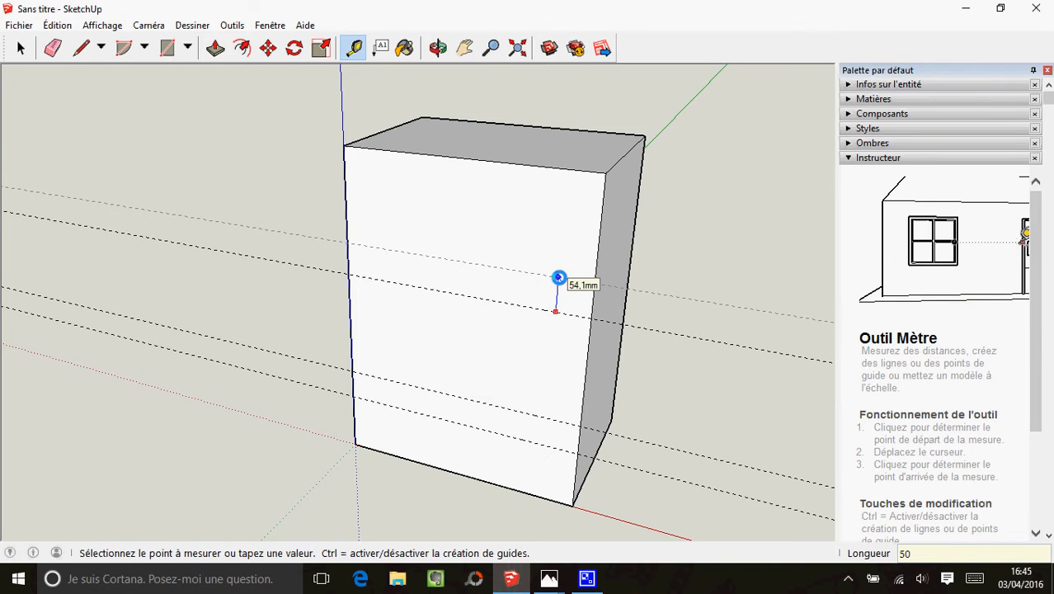
key("Return")
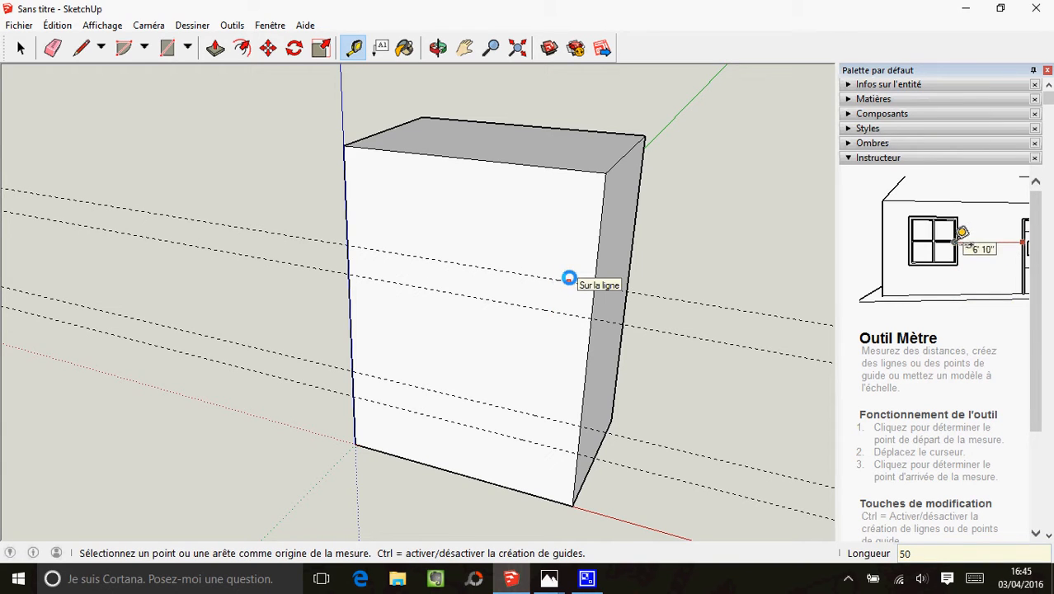
left_click(569, 281)
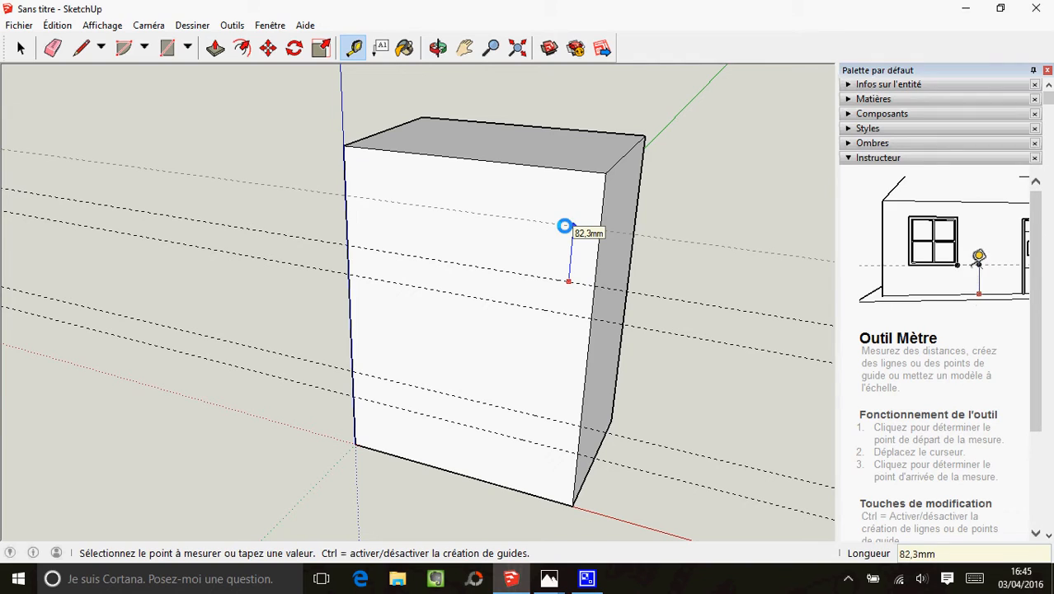
type("110")
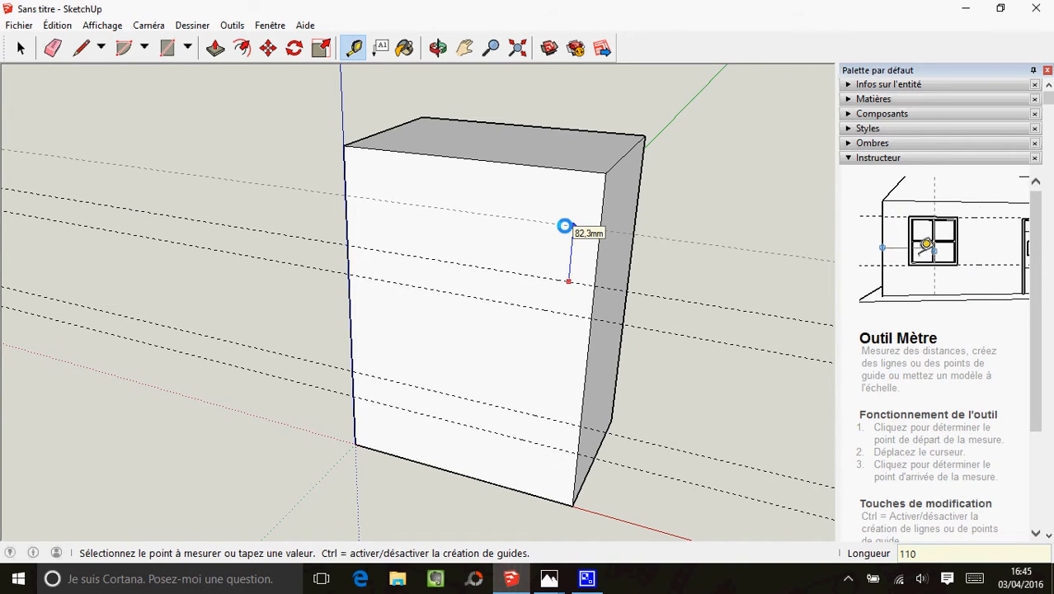
key("Return")
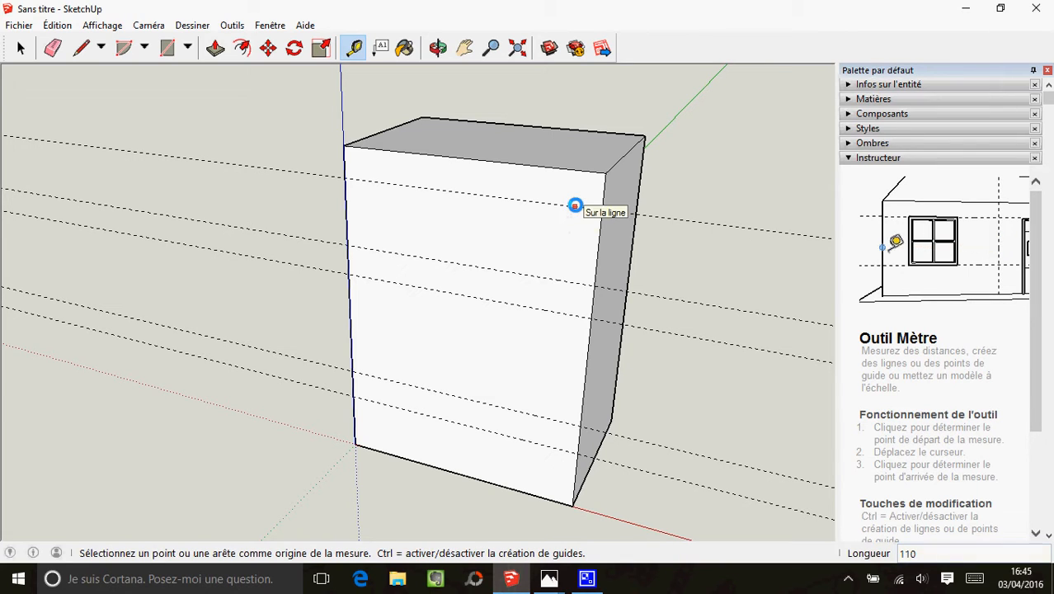
left_click(575, 206)
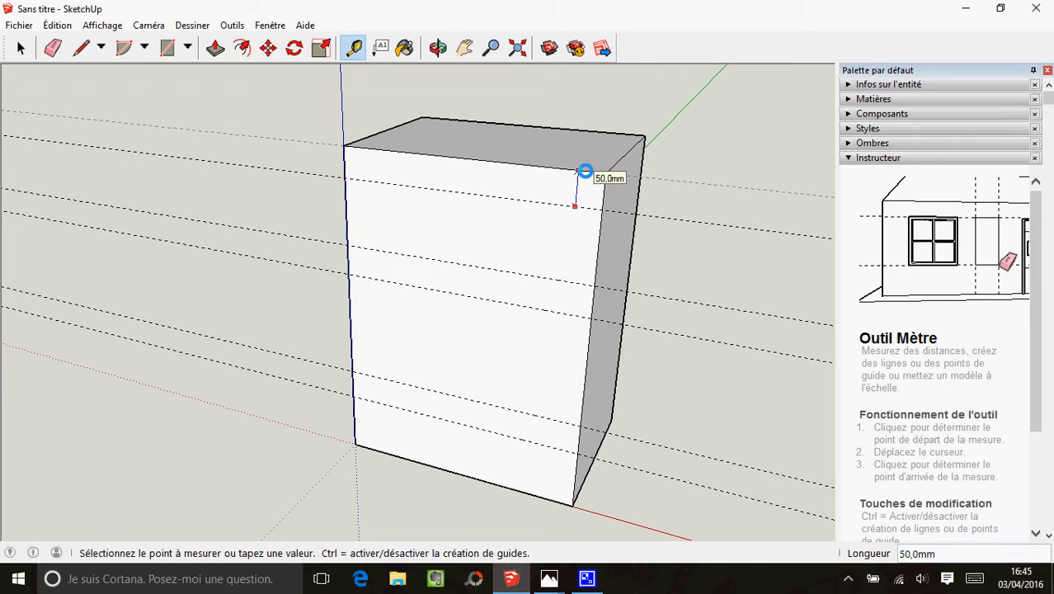
key("Escape")
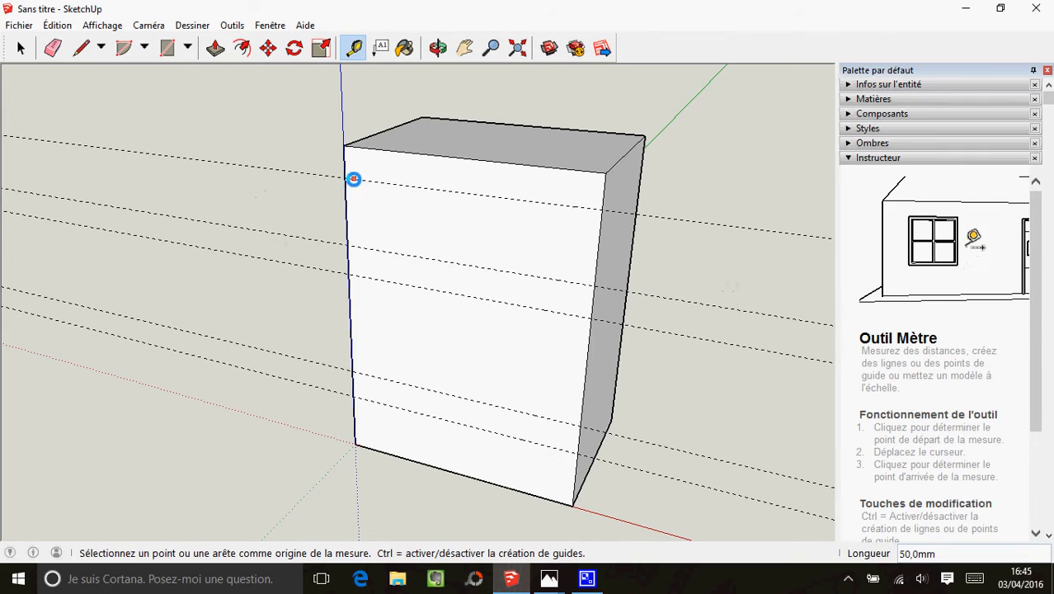
Step: Place vertical guide lines 50 mm inward from the front face's left and right edges
left_click(344, 168)
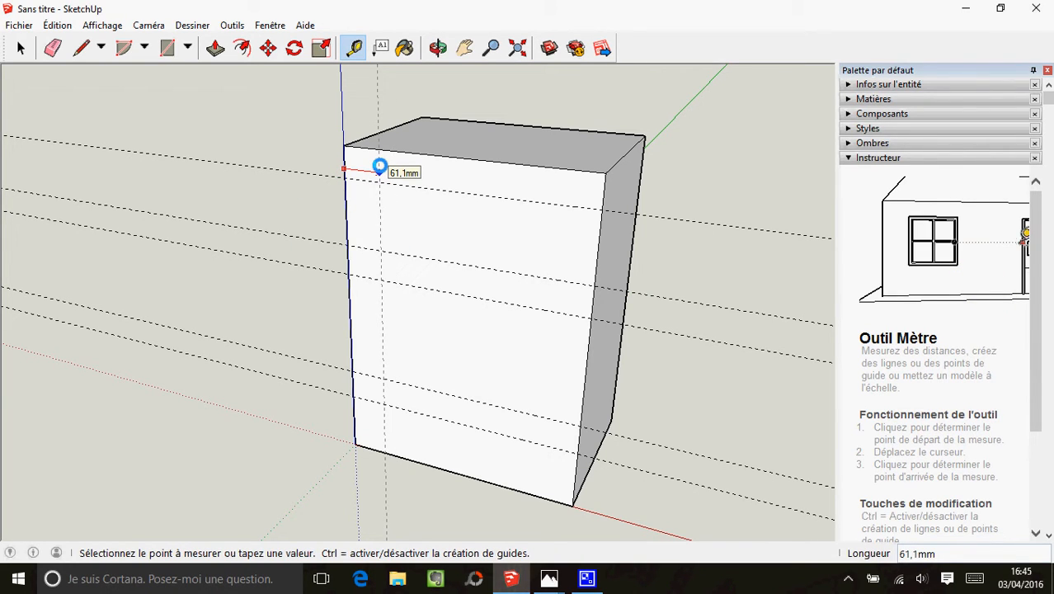
type("50")
key("Return")
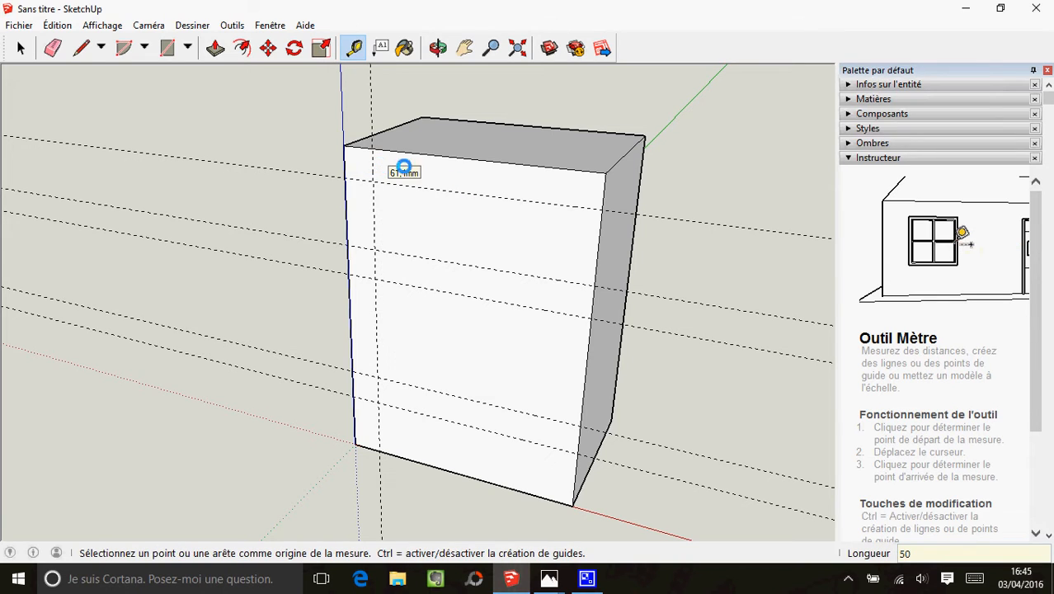
left_click(606, 190)
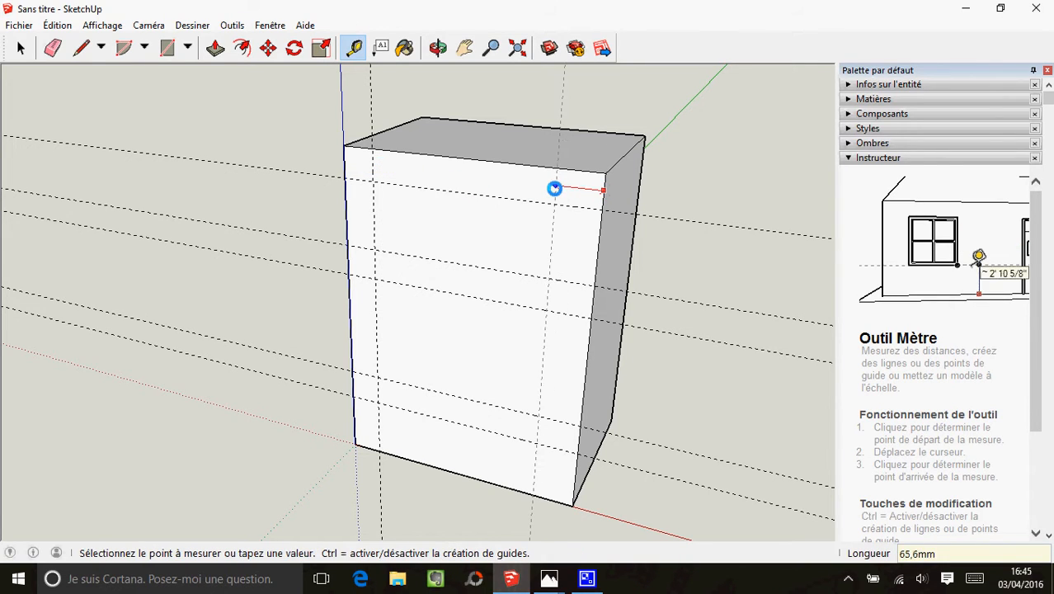
type("50")
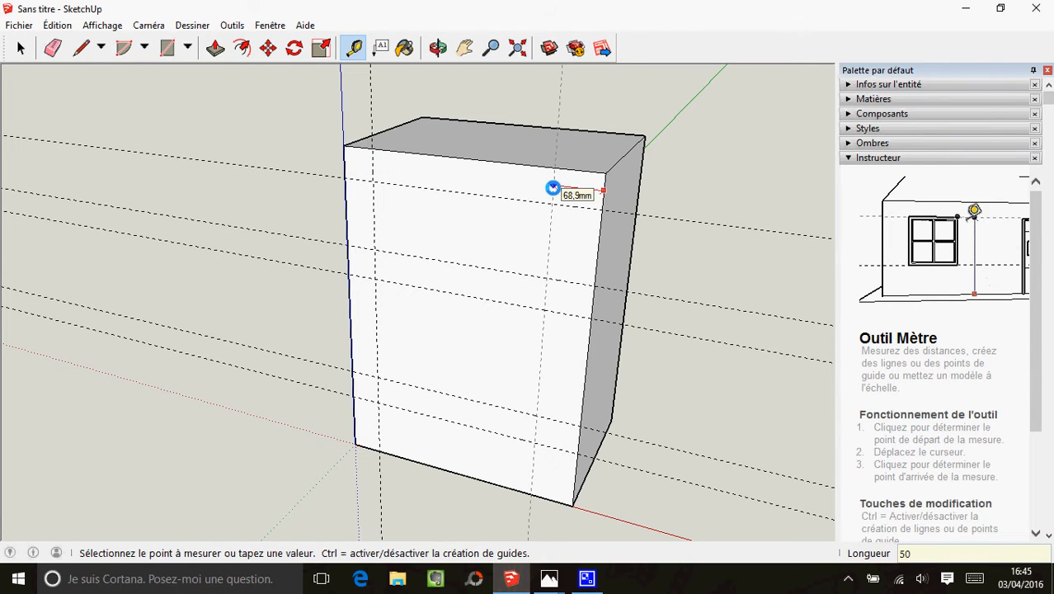
key("Return")
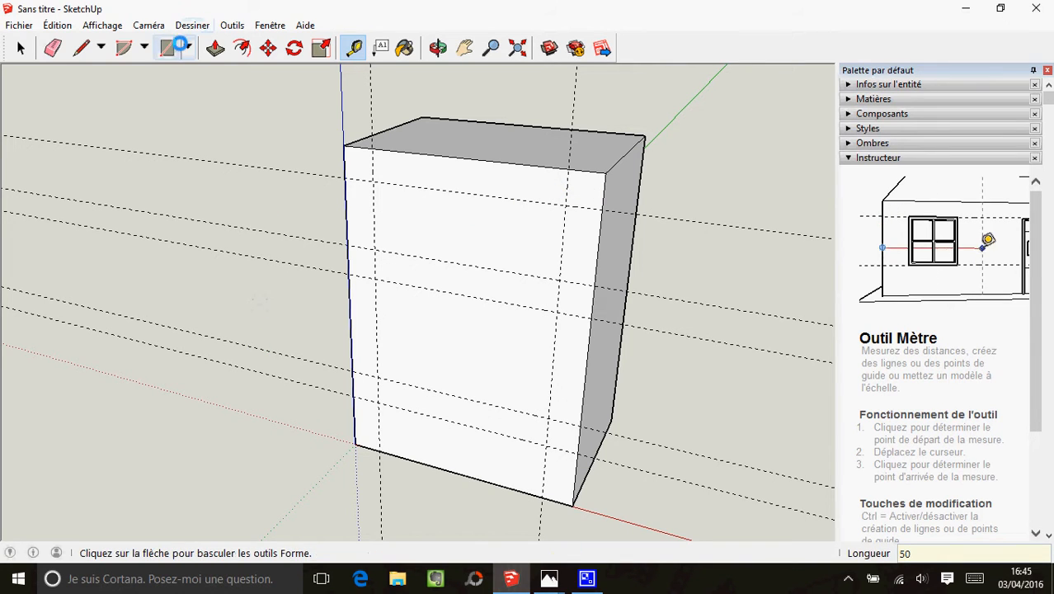
Step: Trace the upper opening on the front face as a 300 by 110 mm rectangle through the guide intersections
left_click(80, 47)
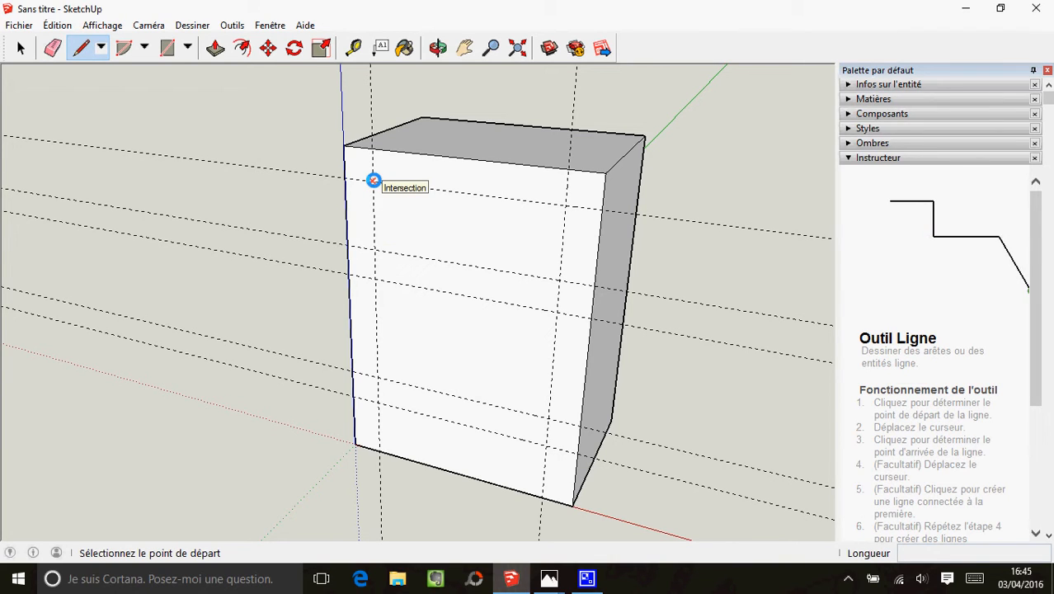
left_click(374, 180)
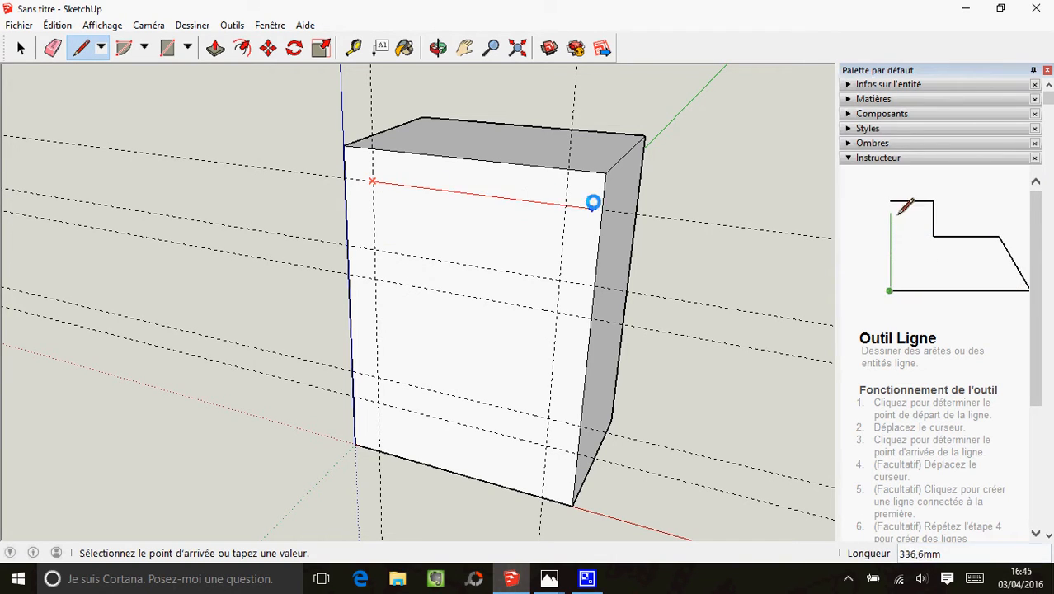
left_click(566, 202)
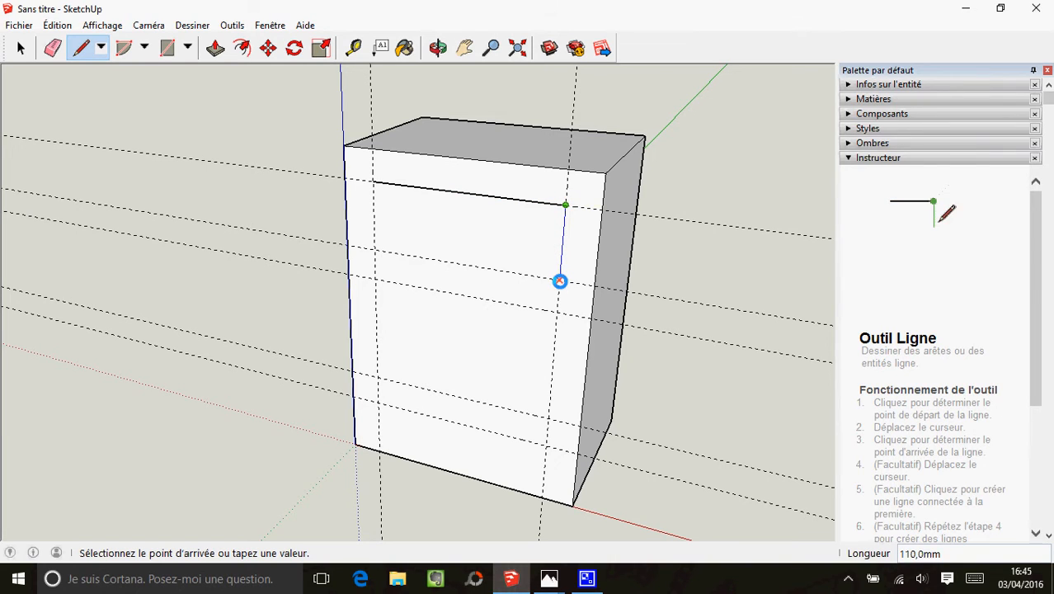
left_click(561, 281)
left_click(376, 250)
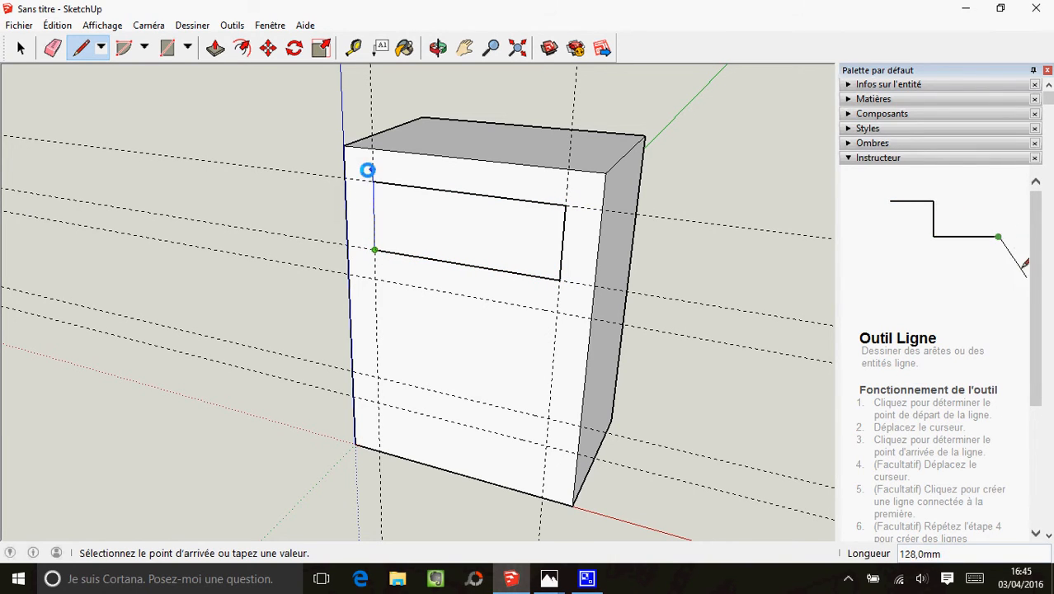
left_click(373, 182)
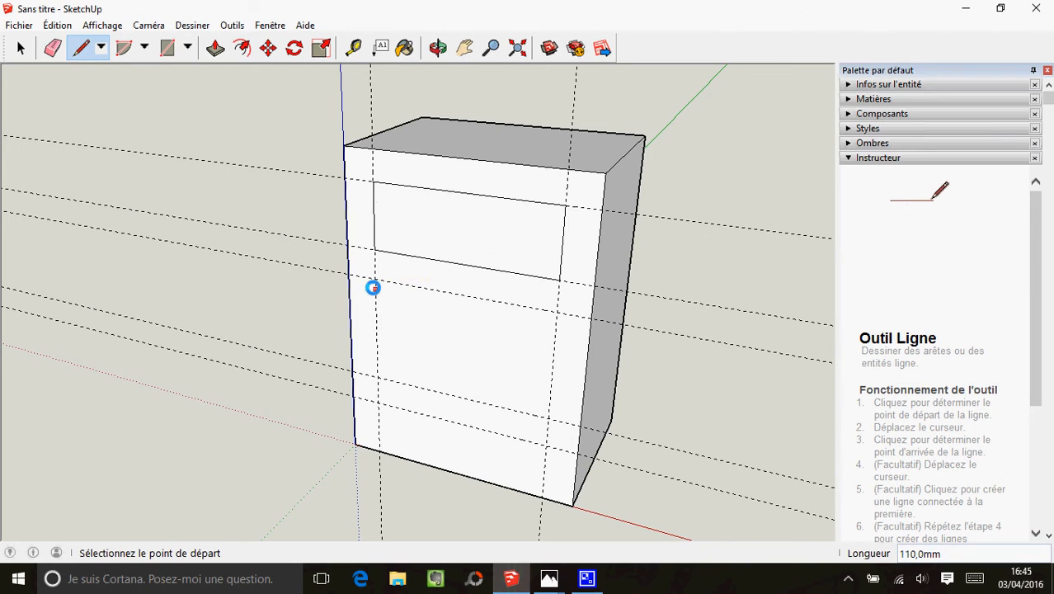
Step: Outline the middle opening as a 300 by 180 mm rectangle along the guide intersections on the front face
left_click(375, 281)
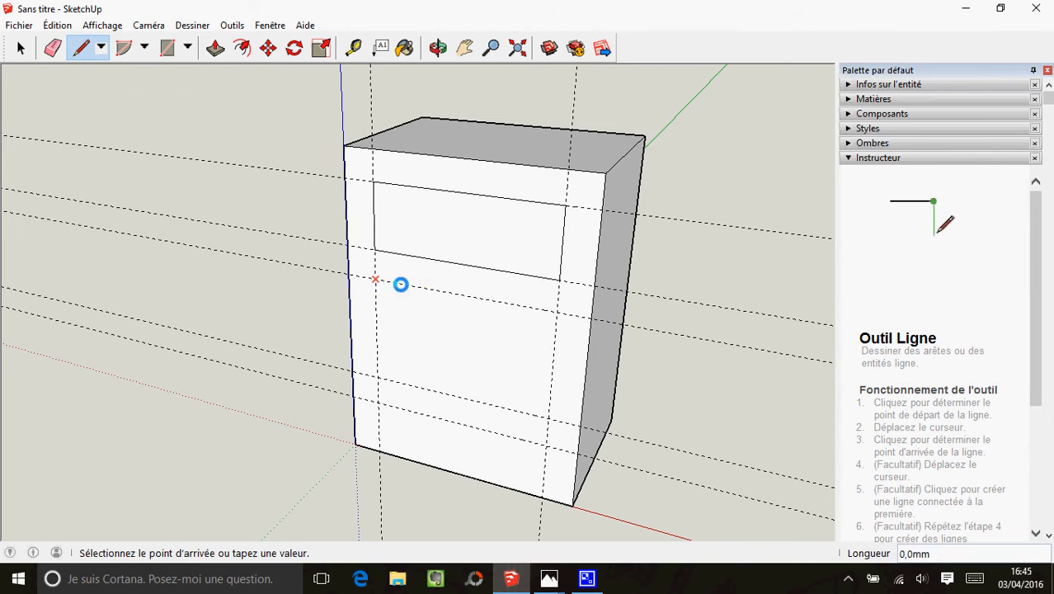
left_click(558, 313)
left_click(548, 419)
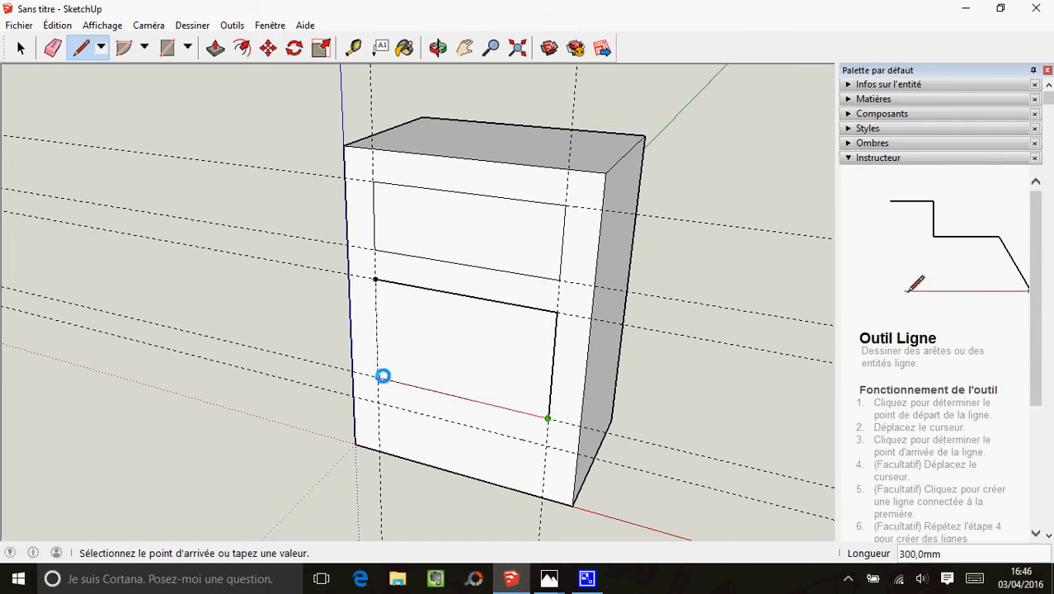
left_click(378, 378)
left_click(376, 281)
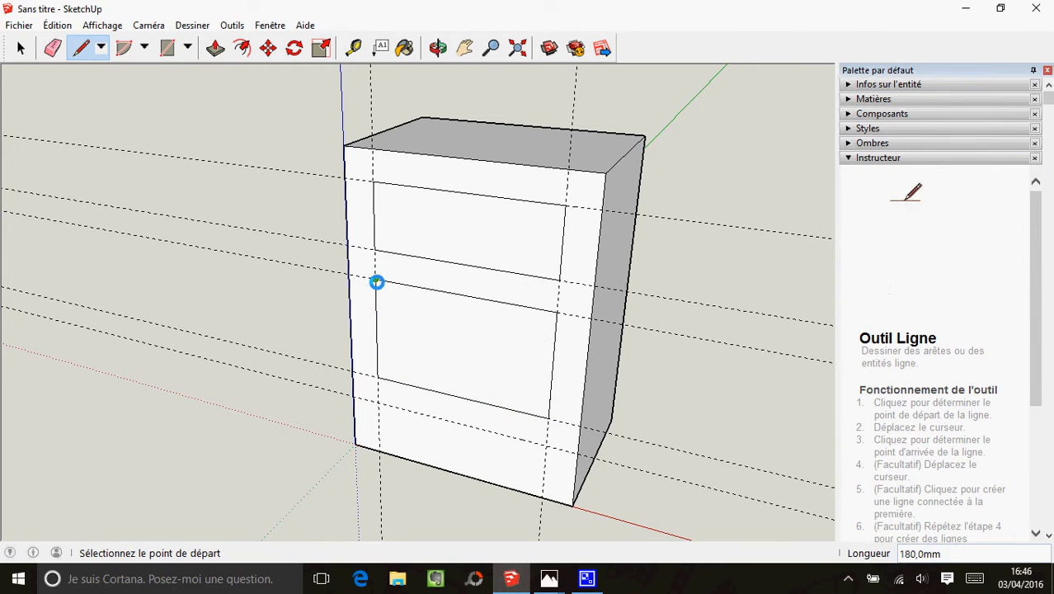
Step: Draw the bottom opening's outline between the legs, 100 mm high, from the front face's lower edge along the guides
left_click(381, 451)
left_click(378, 403)
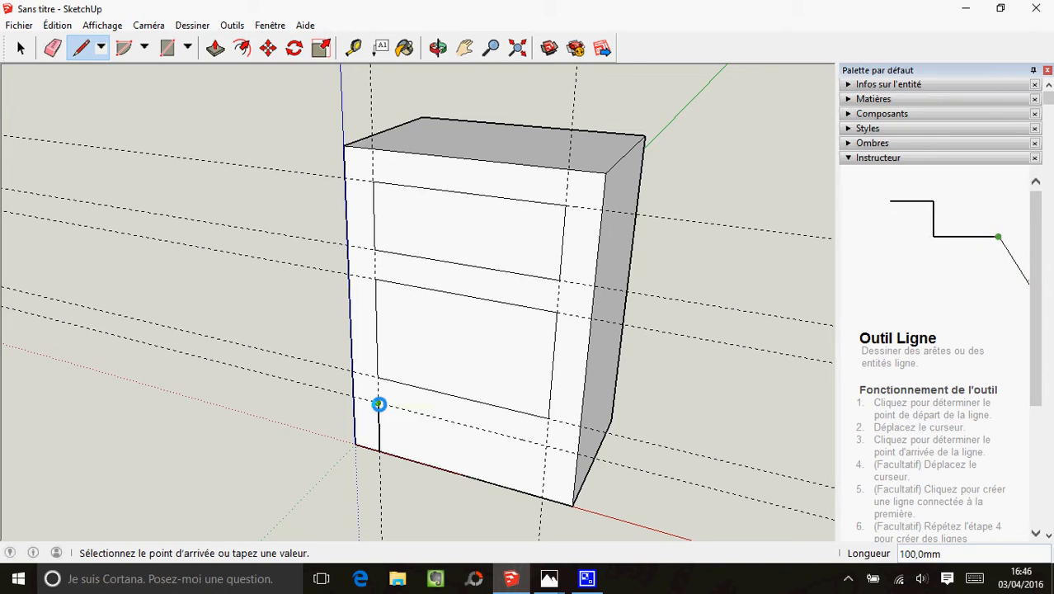
left_click(547, 447)
left_click(544, 498)
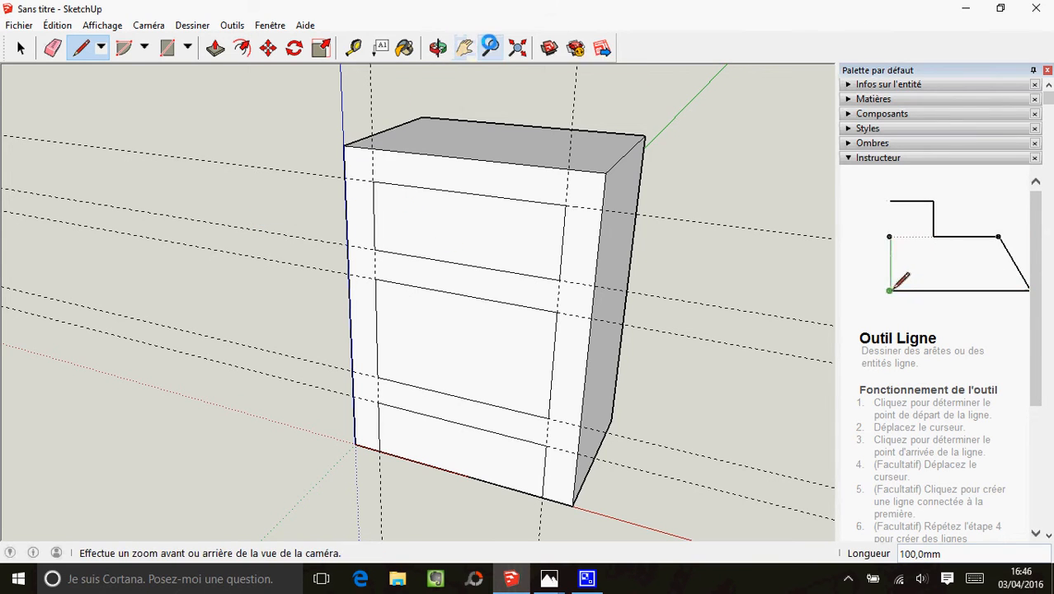
Step: Push the bottom and middle front rectangles 280 mm back to cut both openings through the box
left_click(432, 52)
left_click_drag(542, 329, 539, 261)
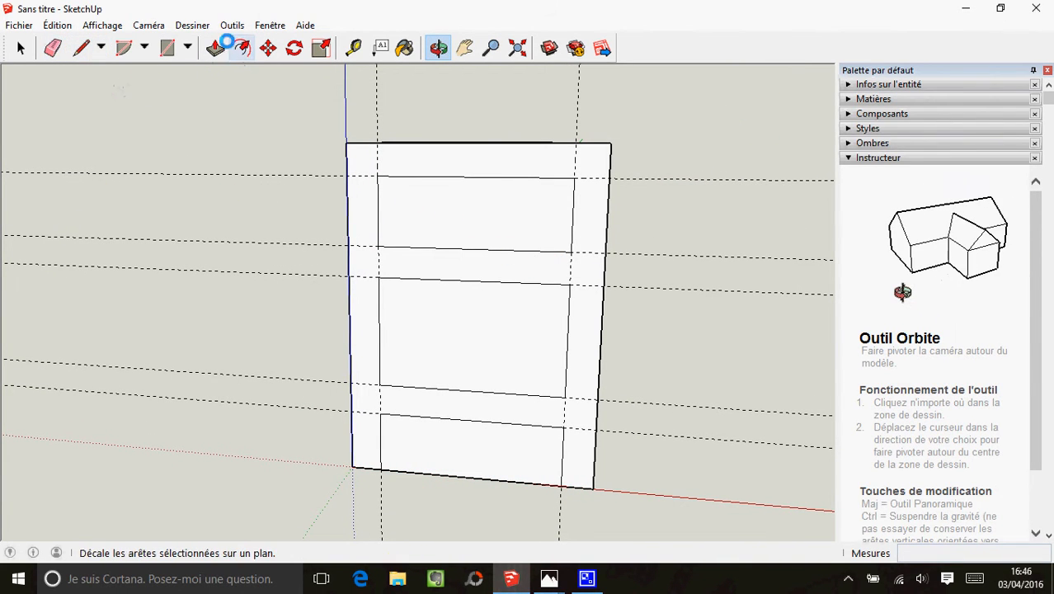
left_click(214, 47)
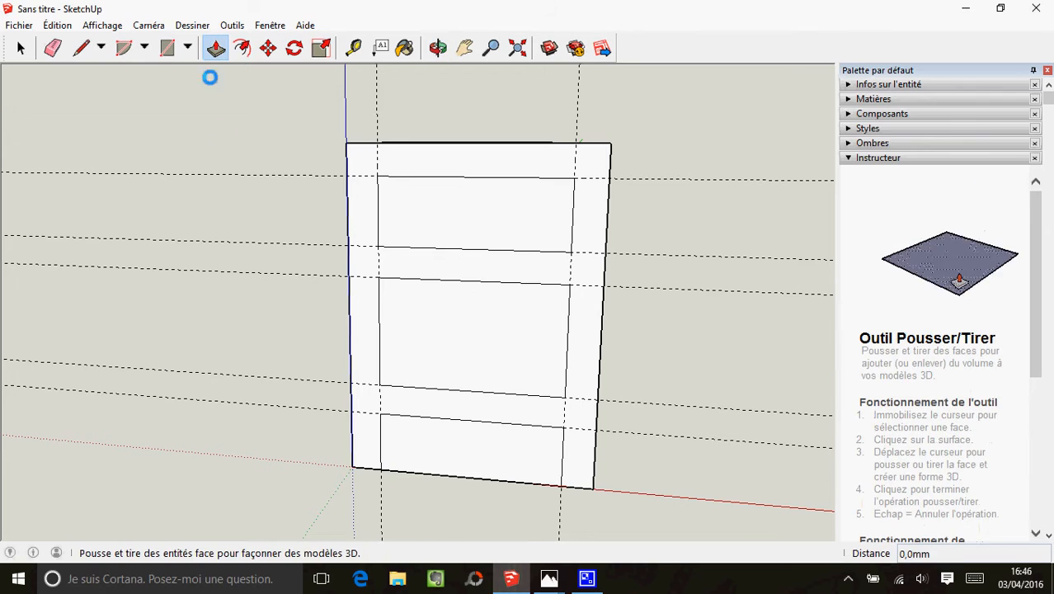
left_click(399, 455)
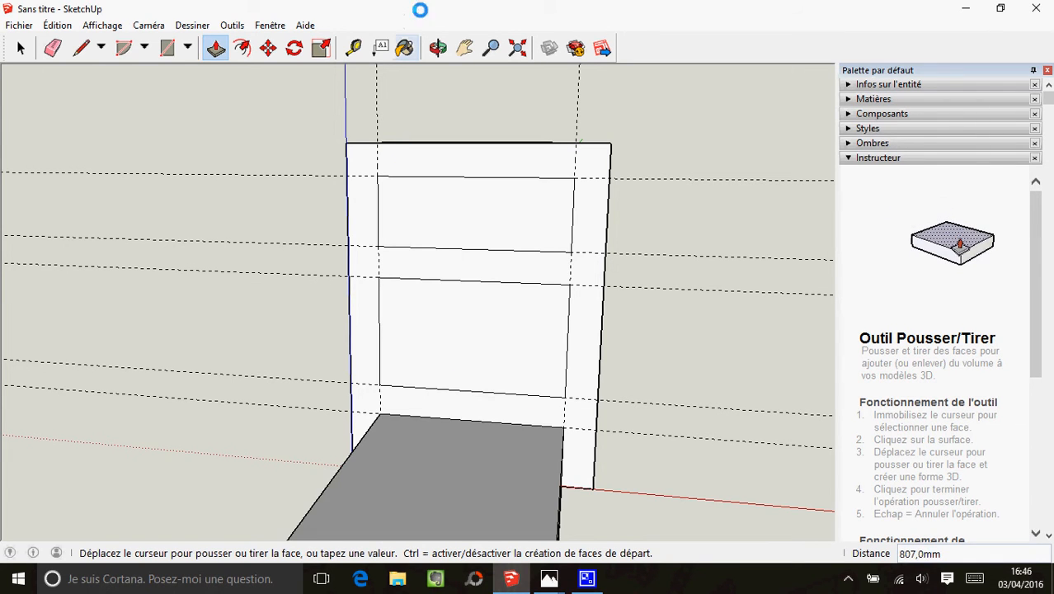
left_click(439, 47)
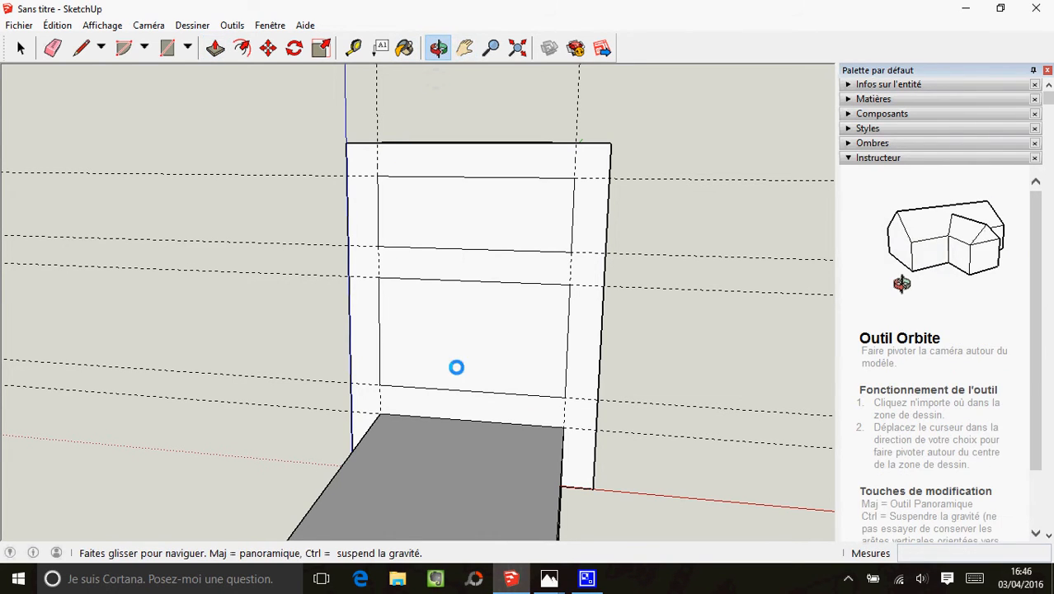
left_click_drag(456, 368, 443, 242)
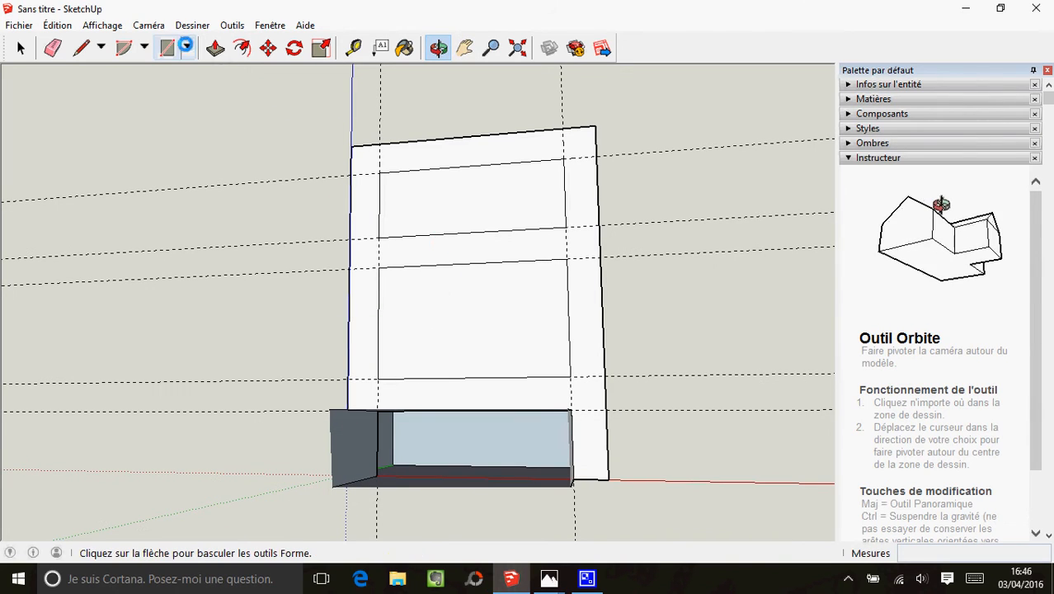
left_click(215, 48)
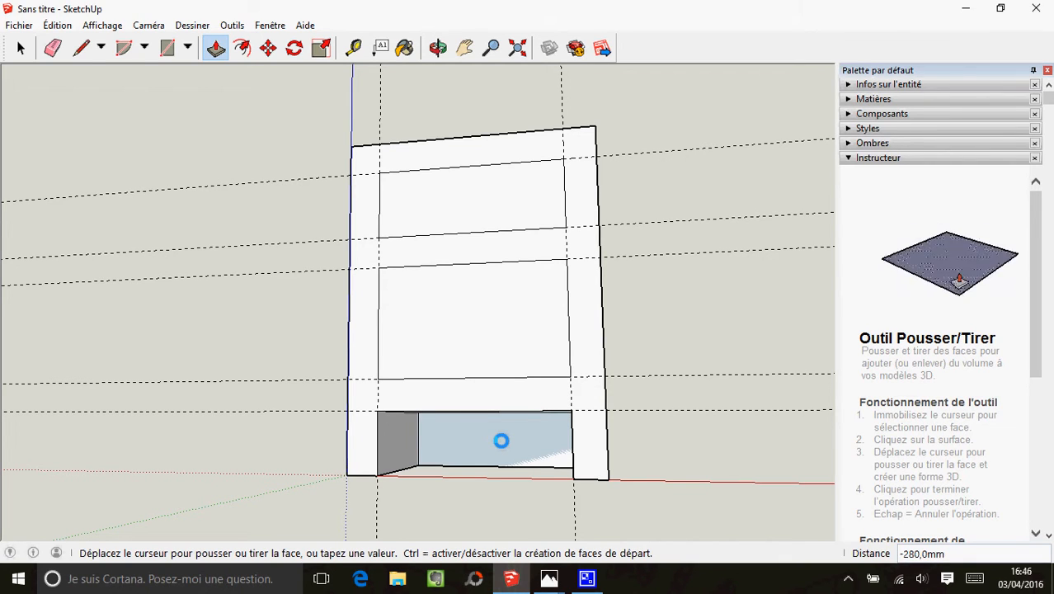
left_click(501, 441)
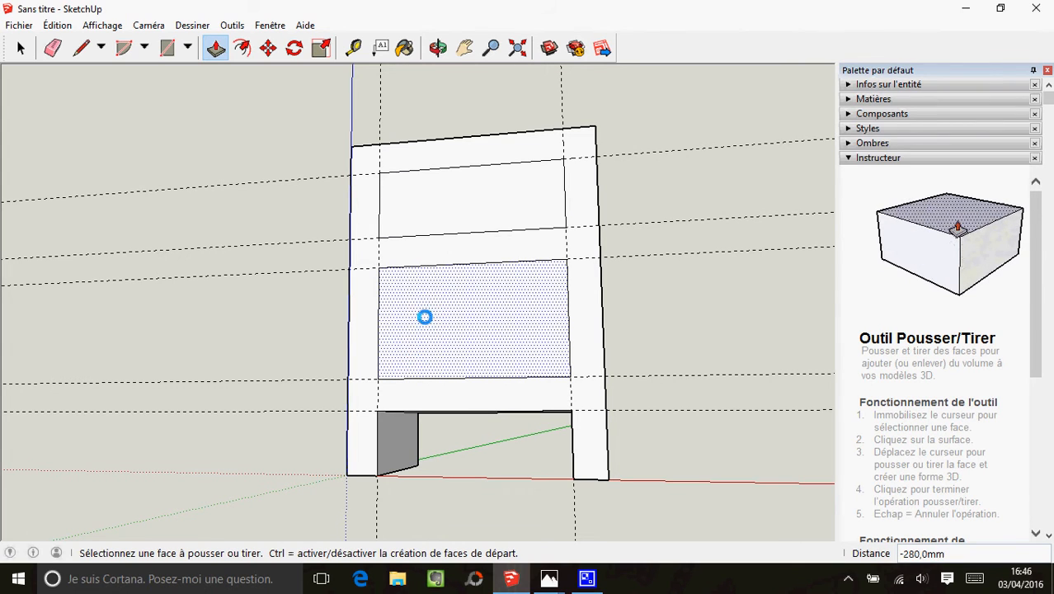
left_click(406, 356)
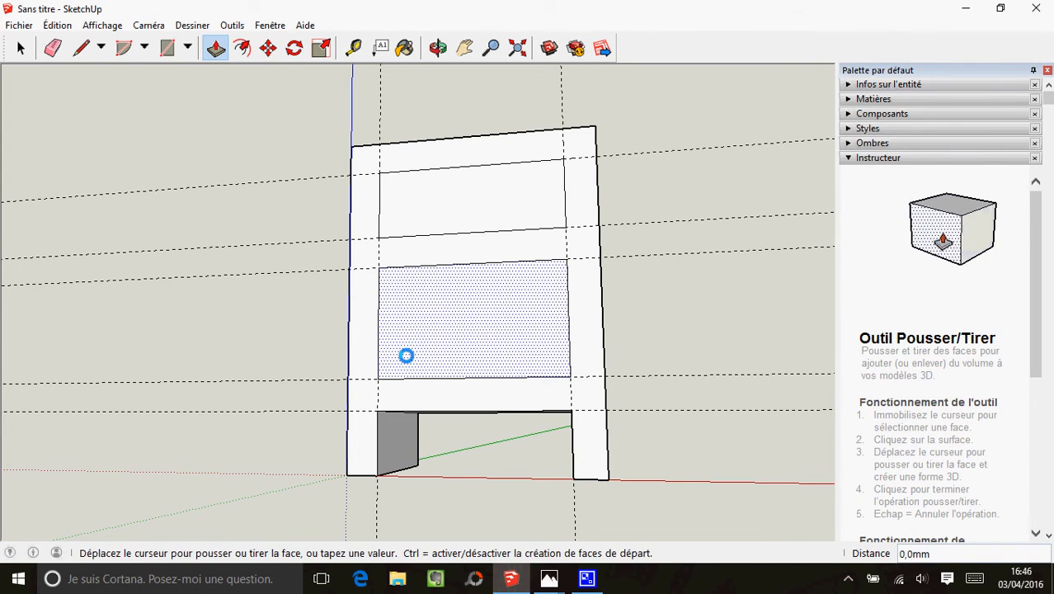
left_click(487, 321)
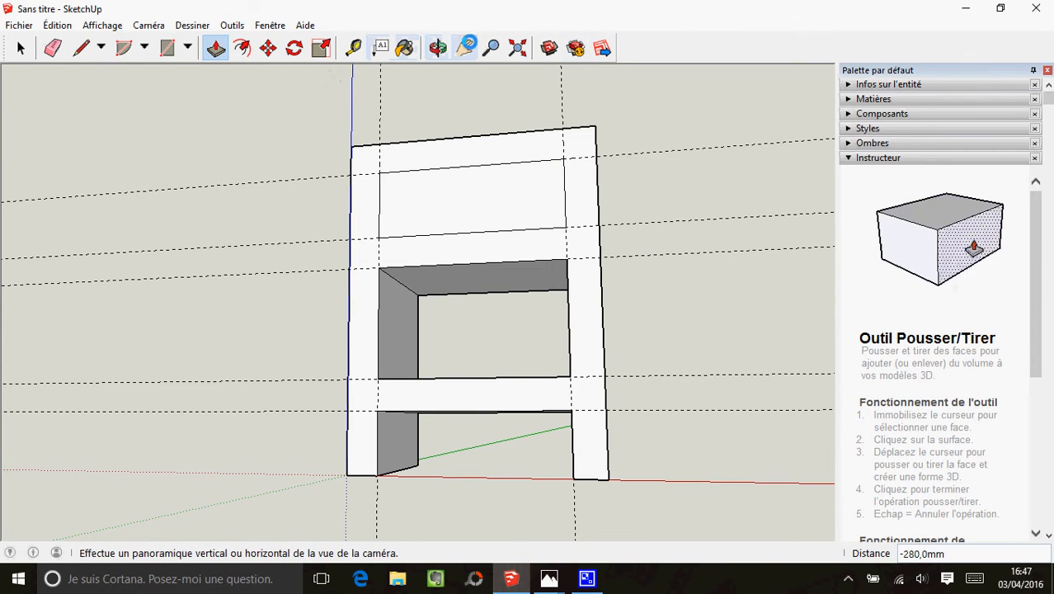
left_click(467, 47)
left_click_drag(491, 160, 474, 188)
left_click(438, 47)
left_click_drag(468, 149, 485, 220)
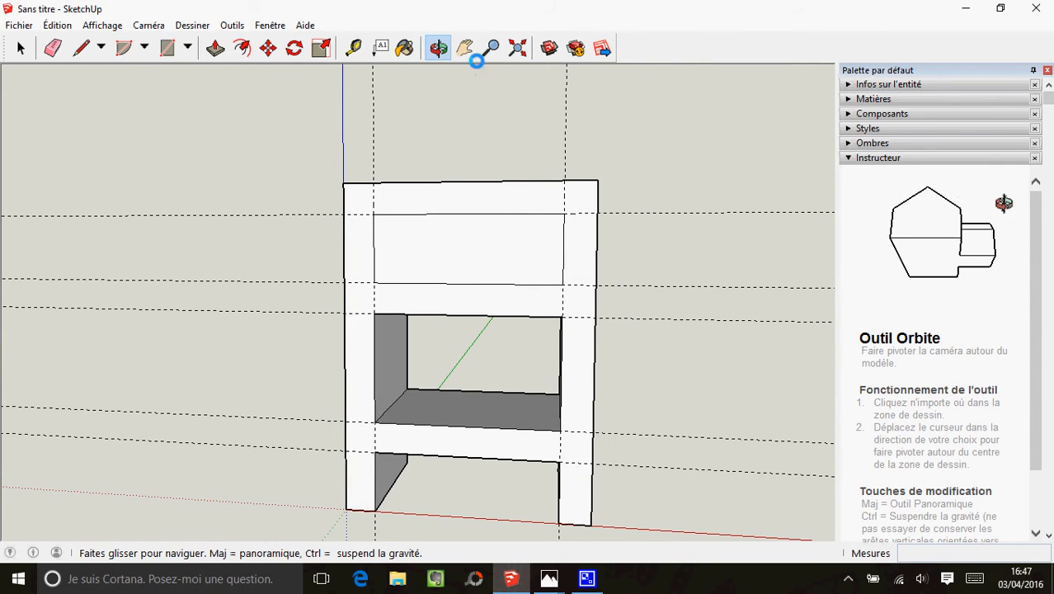
left_click(216, 47)
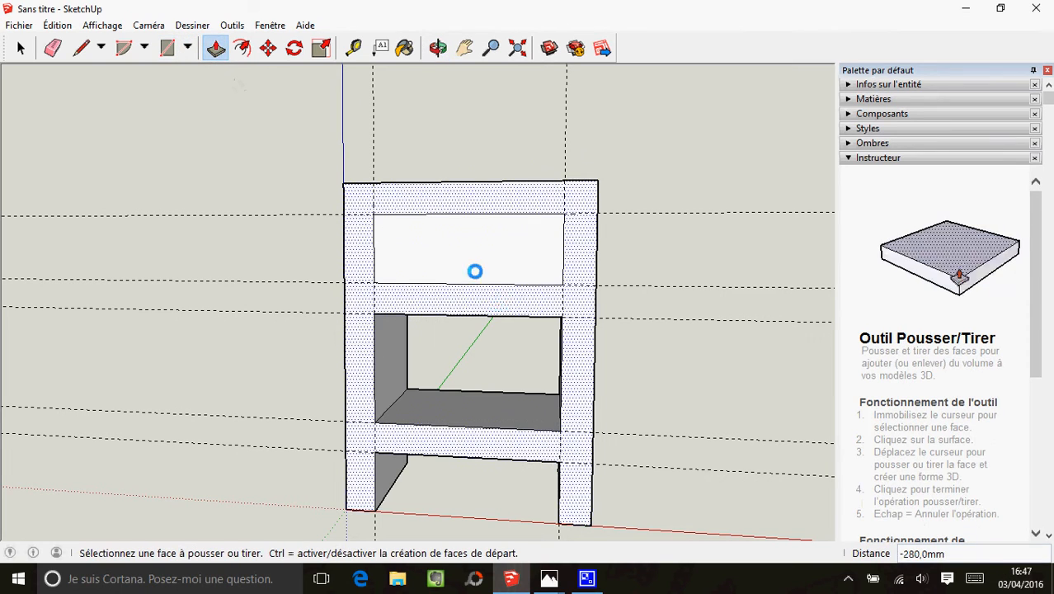
left_click(397, 252)
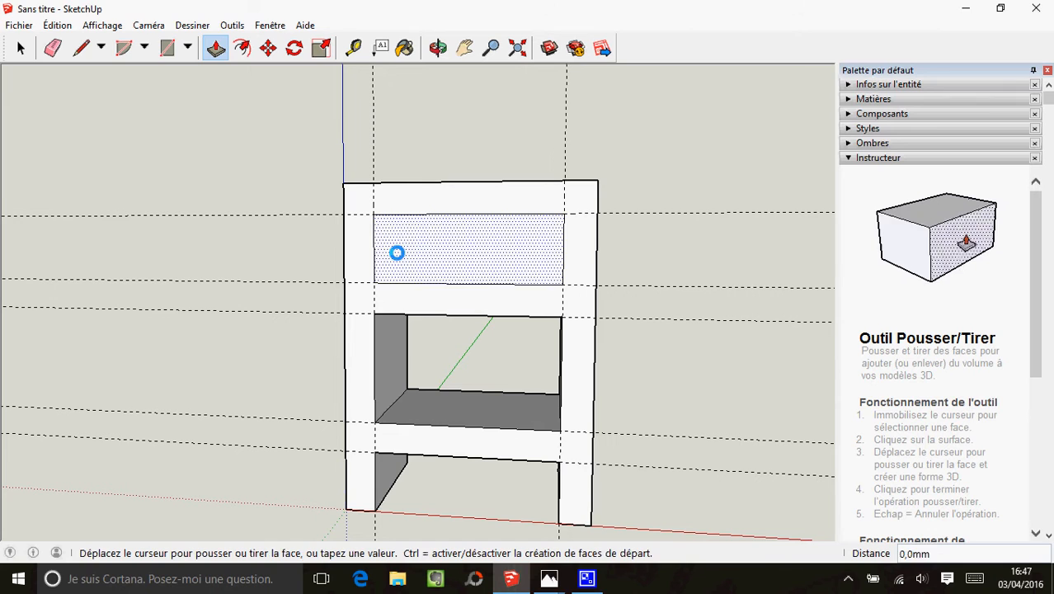
left_click(446, 246)
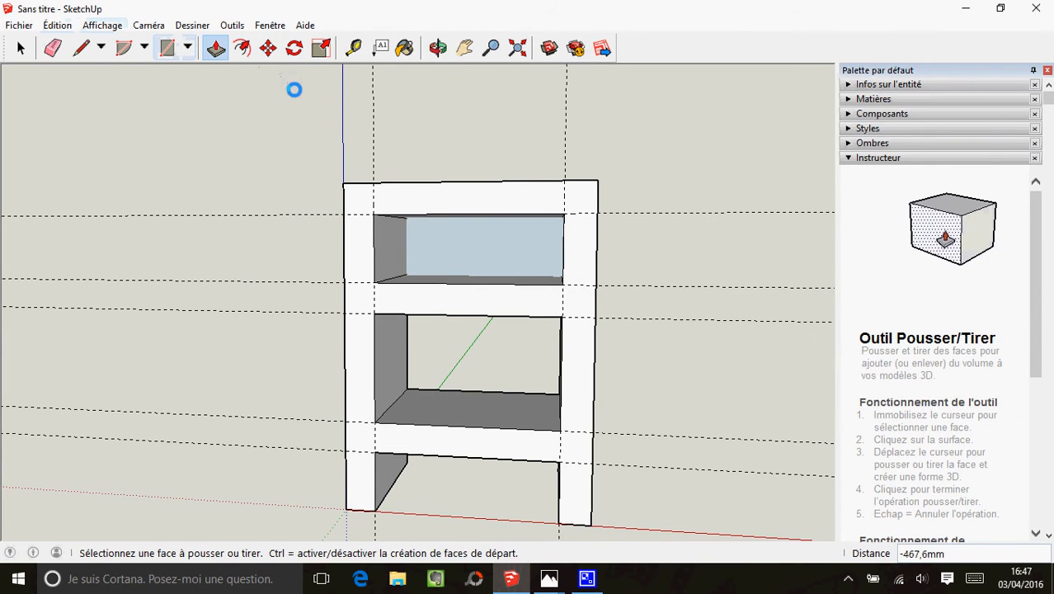
key("ctrl+z")
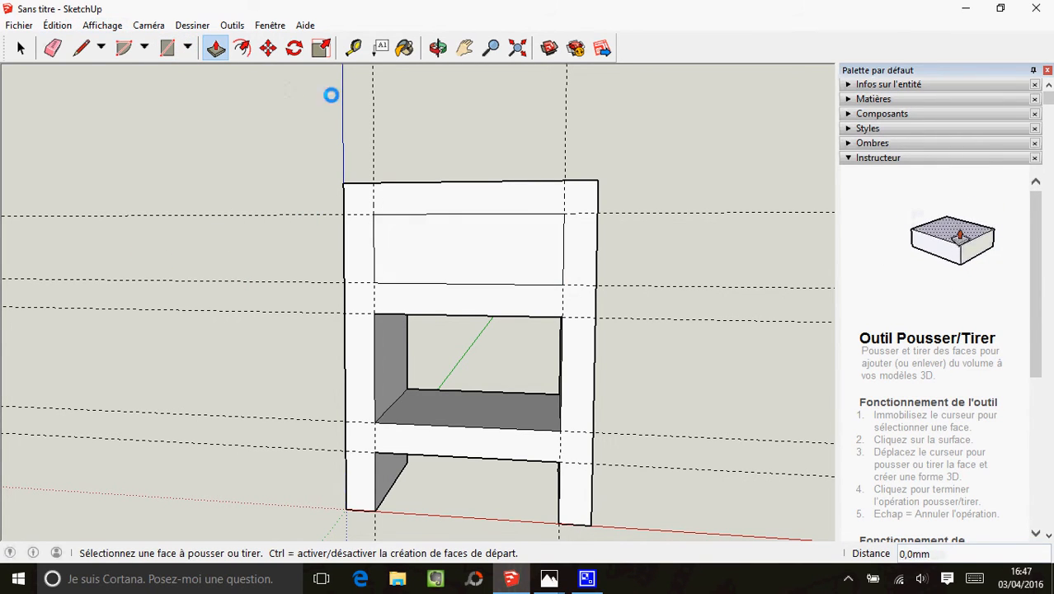
Step: Push the upper front rectangle 280 mm back to cut its opening through the box
left_click(402, 259)
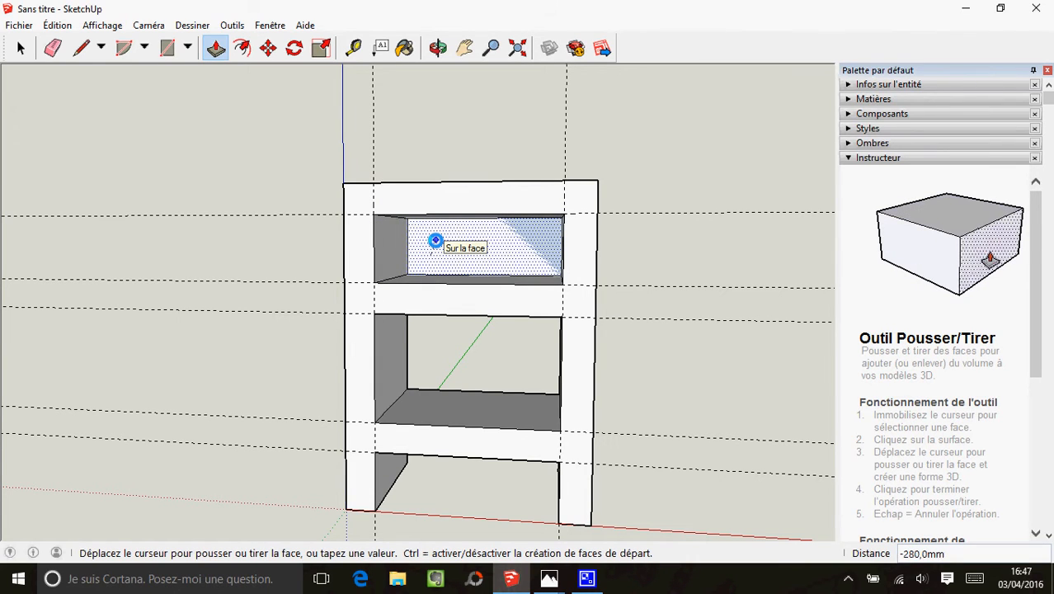
left_click(435, 240)
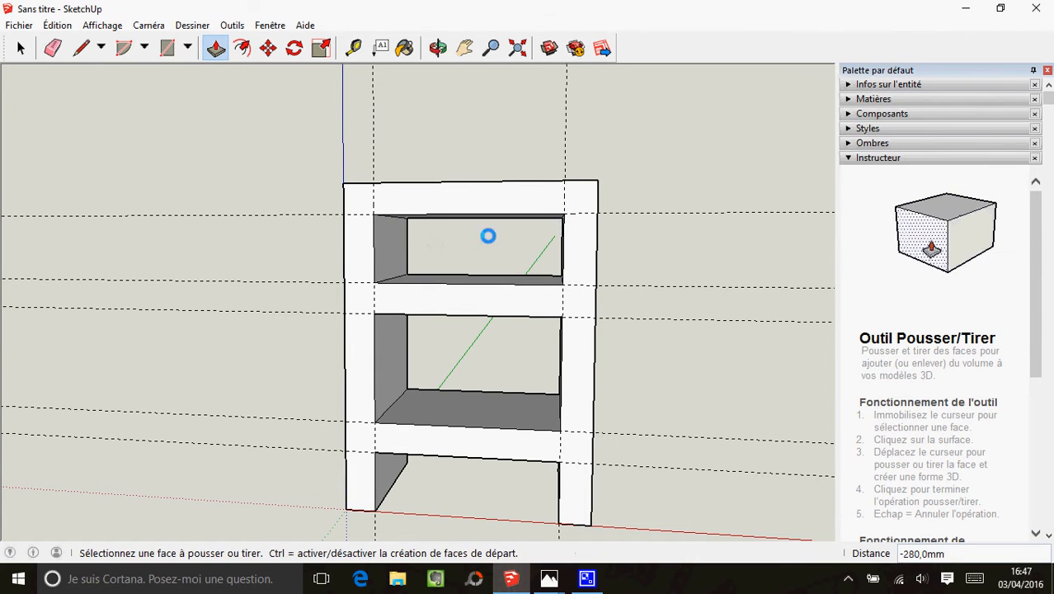
Step: Delete all guide lines from the model
left_click(464, 47)
left_click_drag(622, 165, 541, 147)
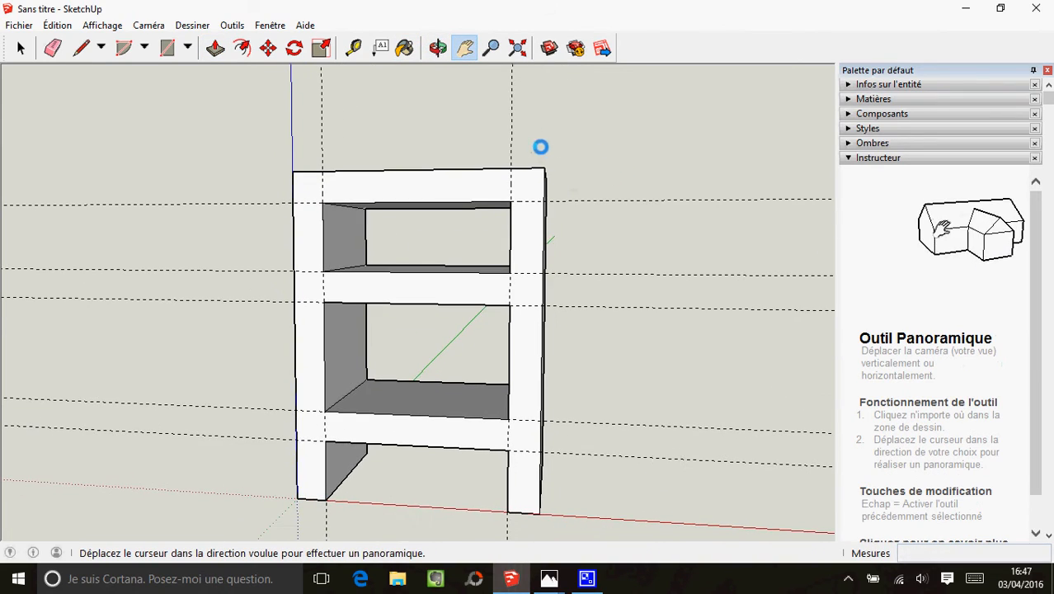
left_click(438, 47)
left_click_drag(513, 216, 710, 360)
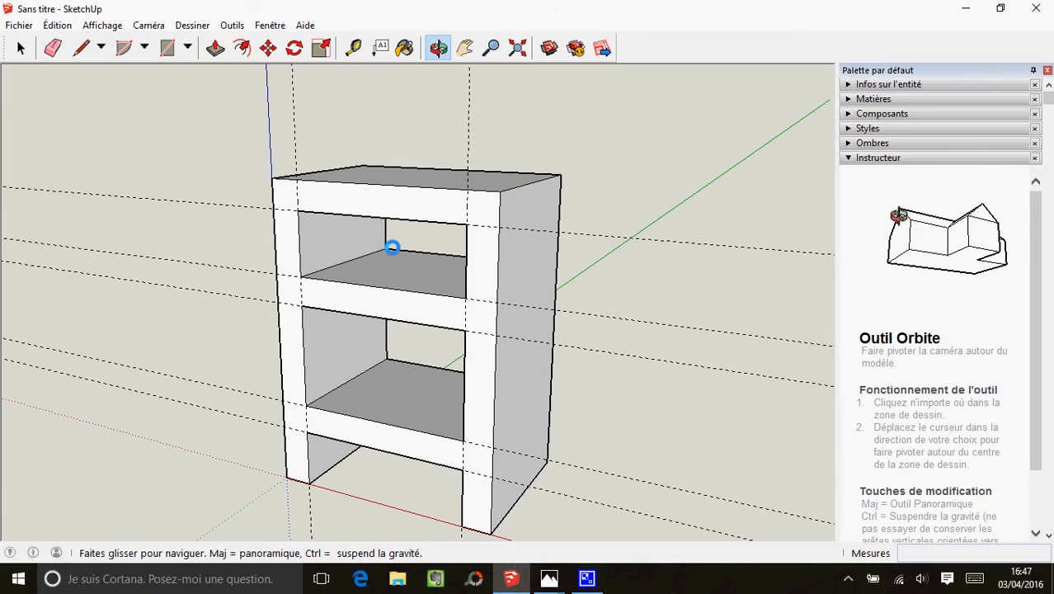
left_click_drag(389, 253, 481, 248)
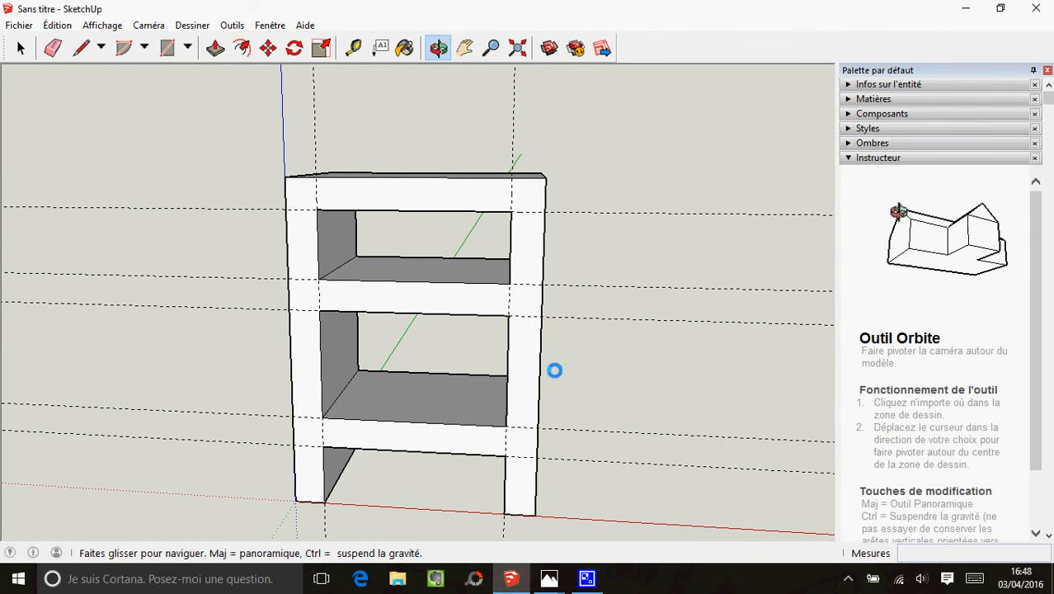
left_click_drag(555, 370, 527, 280)
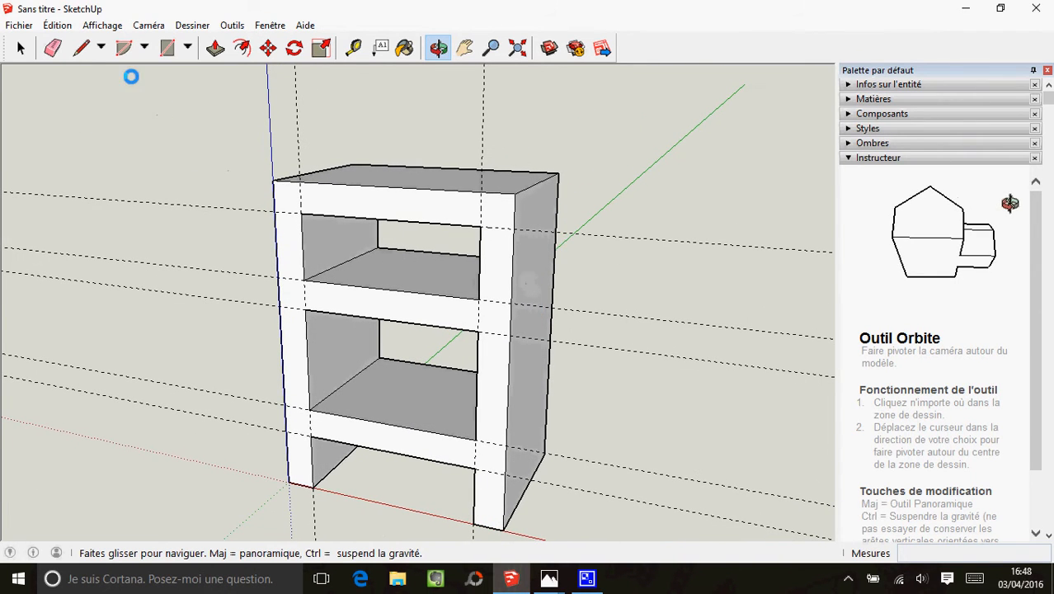
left_click(56, 23)
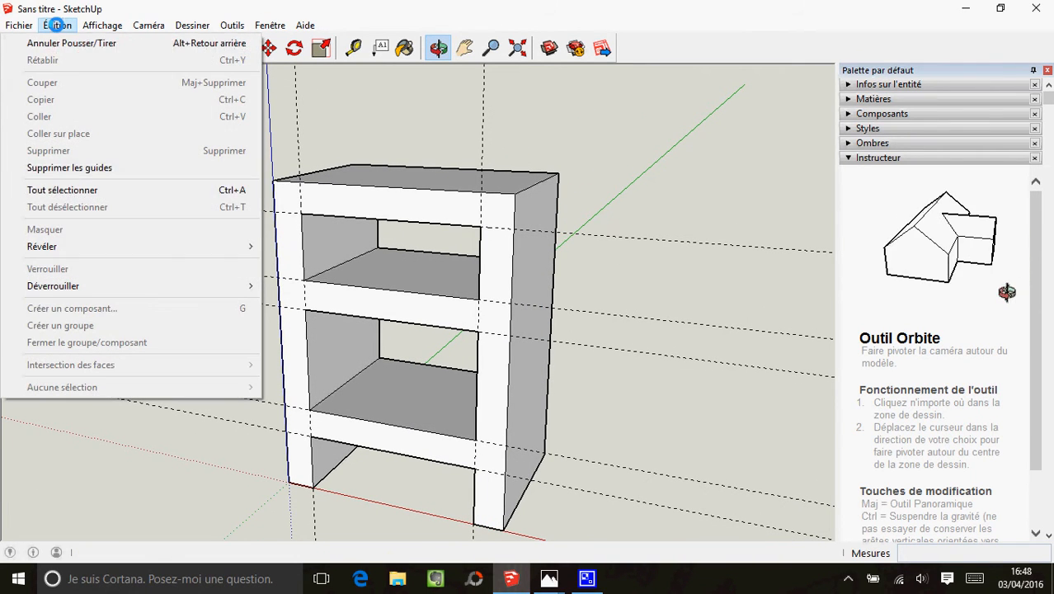
left_click(77, 166)
Step: Add a dimension for the table's overall height along the front face's outer vertical edge, placed outside the body
left_click_drag(668, 246, 644, 233)
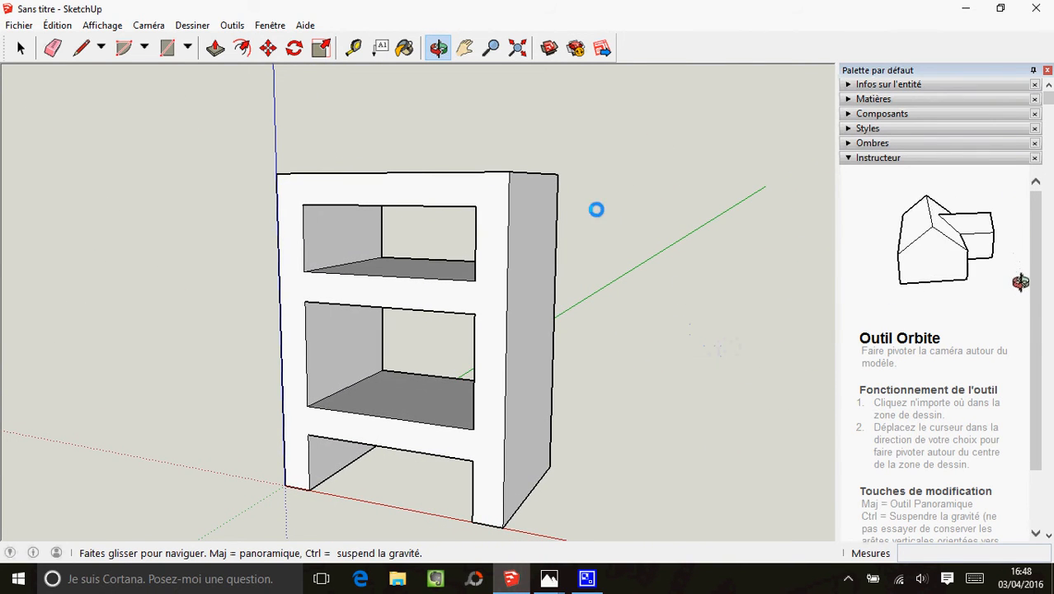
left_click_drag(558, 158, 627, 157)
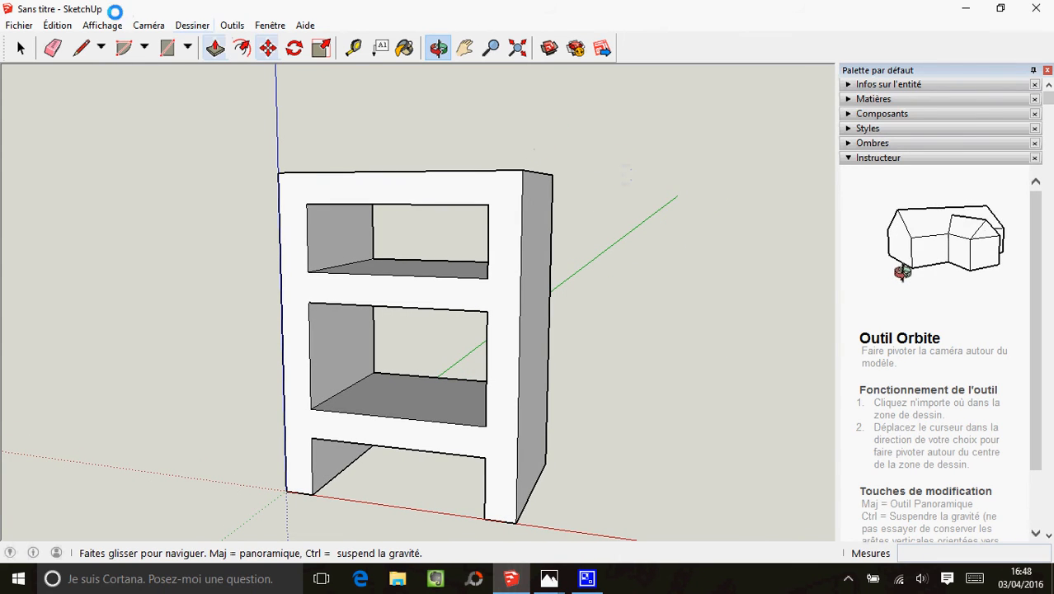
left_click(233, 24)
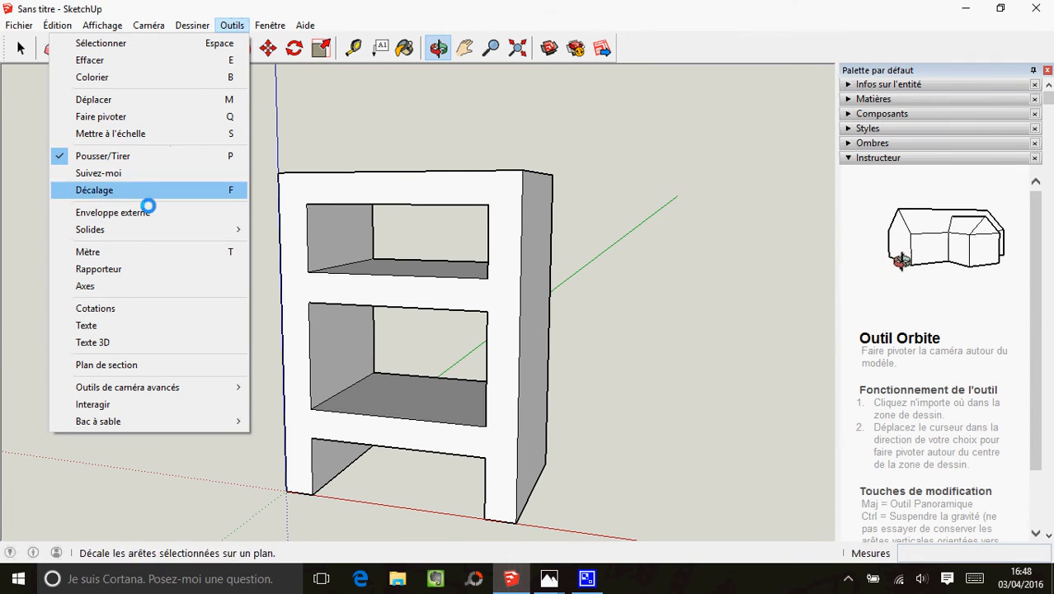
left_click(110, 307)
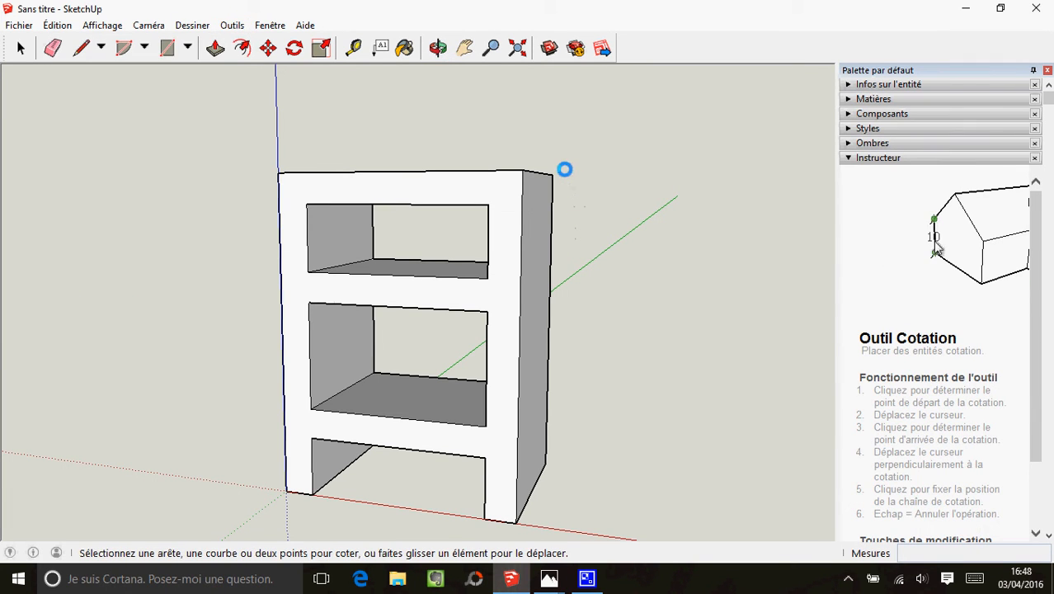
left_click(520, 170)
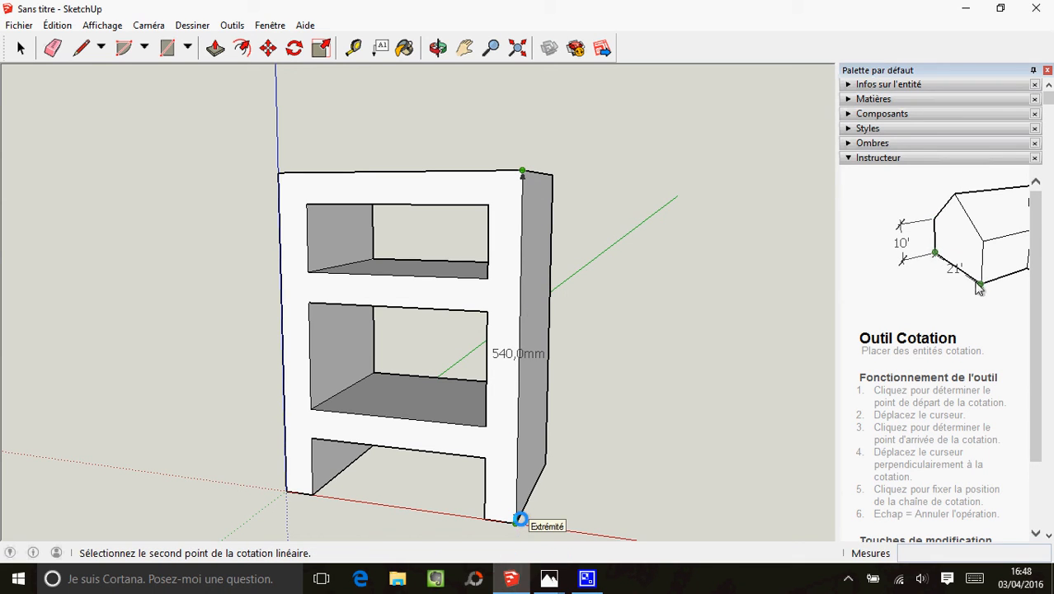
left_click(516, 521)
left_click(616, 490)
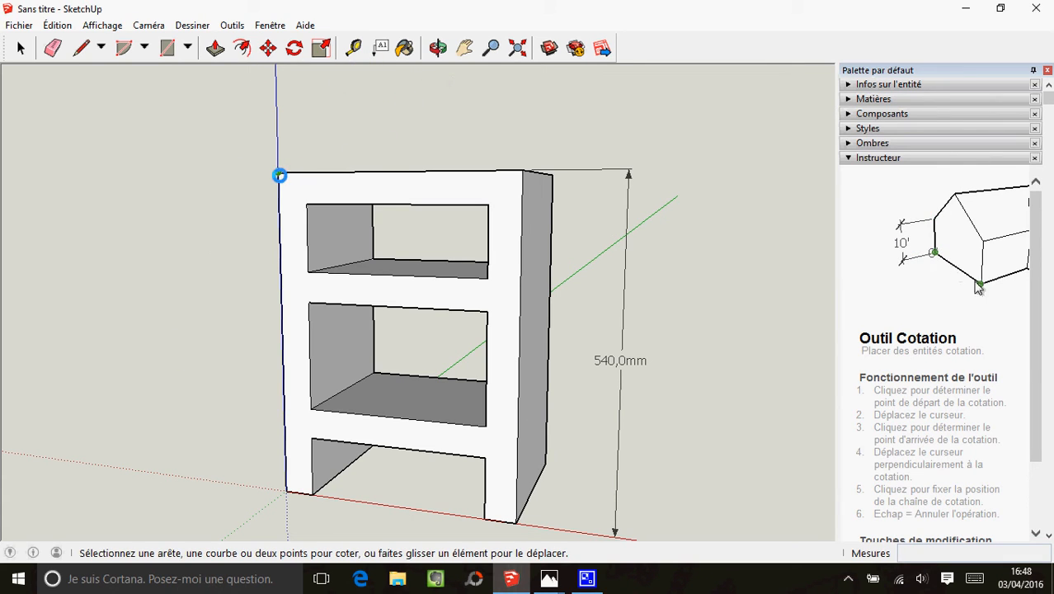
Step: Dimension the table's overall width along the front top edge, placing the dimension above the body
left_click(280, 173)
left_click(523, 176)
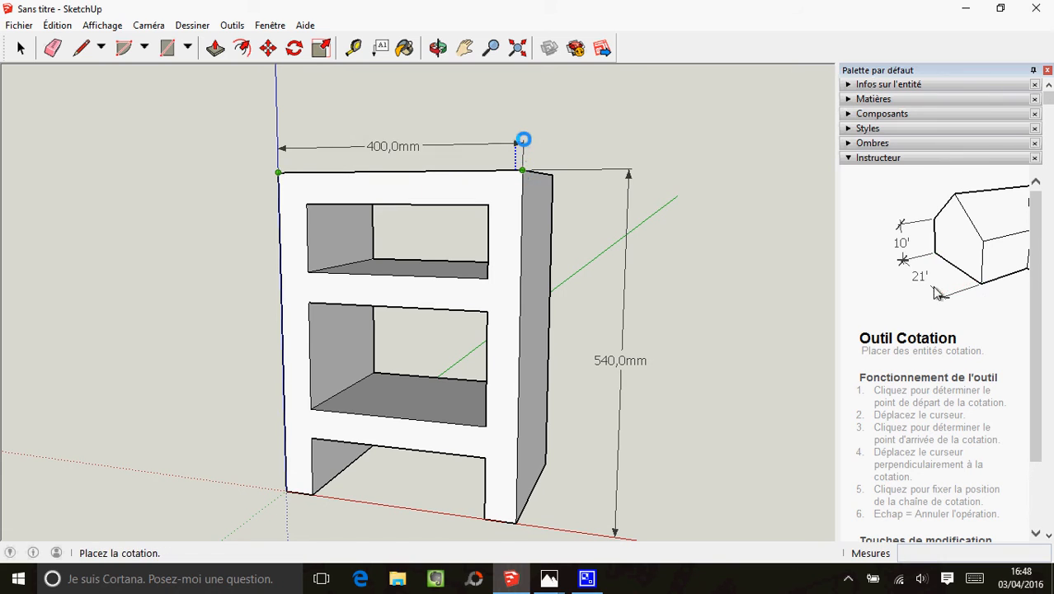
left_click(522, 129)
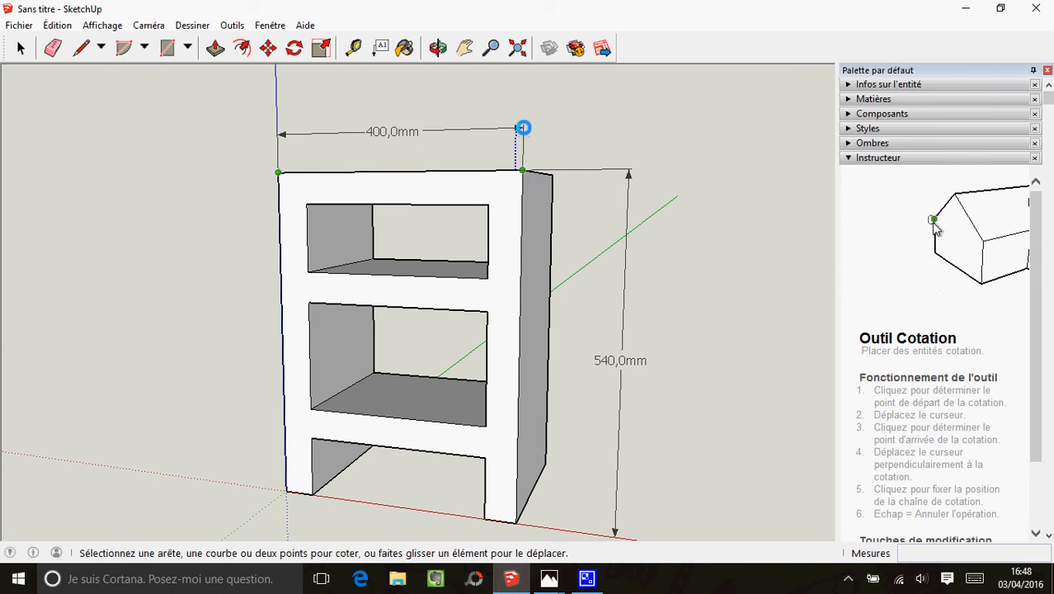
Step: Dimension the table's depth along the top side edge between the front and back corners, offset outward
left_click(438, 48)
left_click_drag(431, 111, 376, 223)
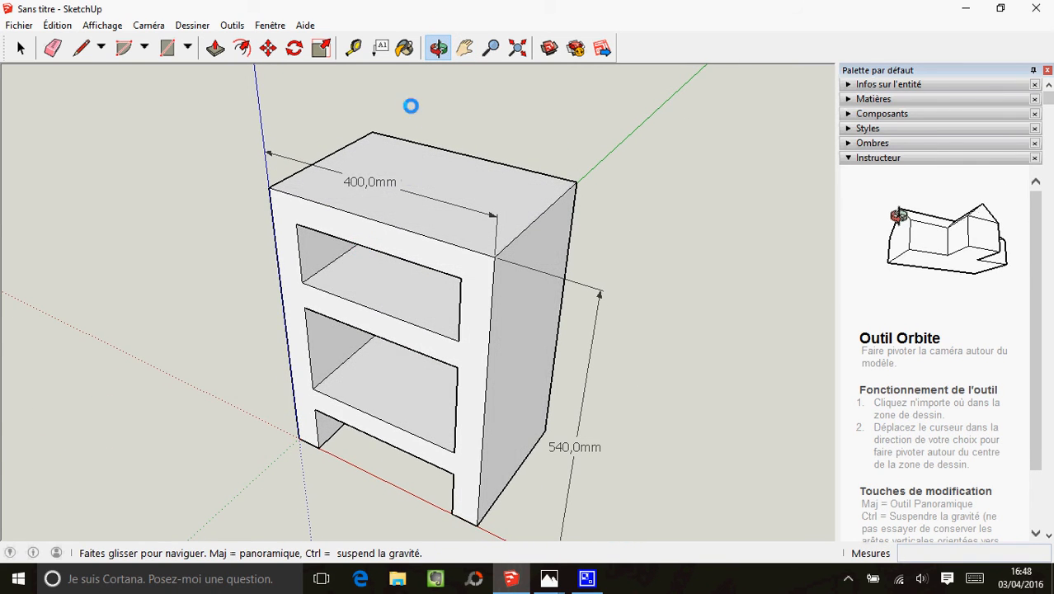
left_click(232, 25)
left_click(112, 307)
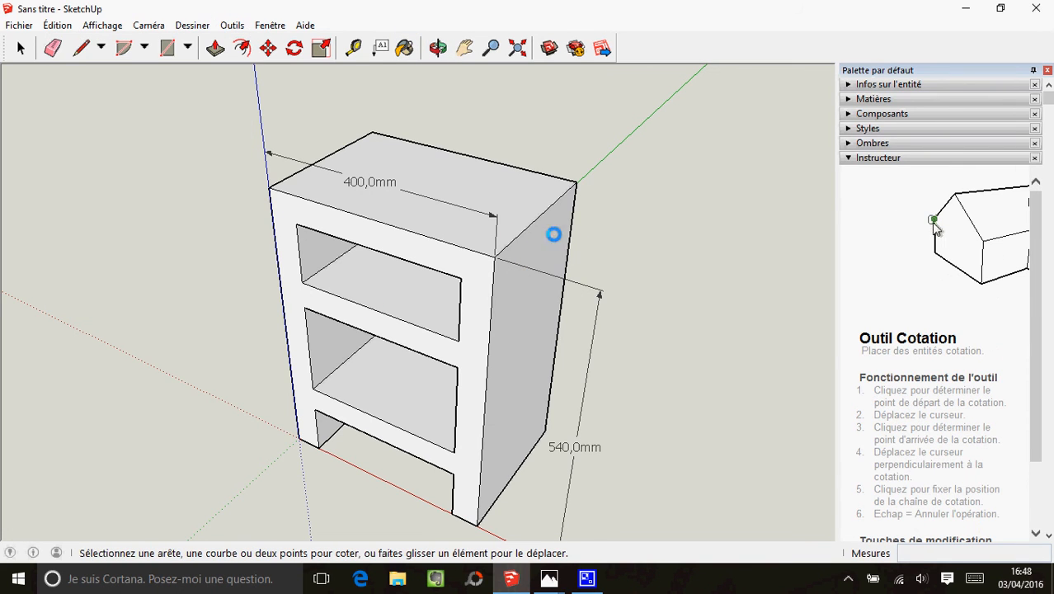
left_click(493, 257)
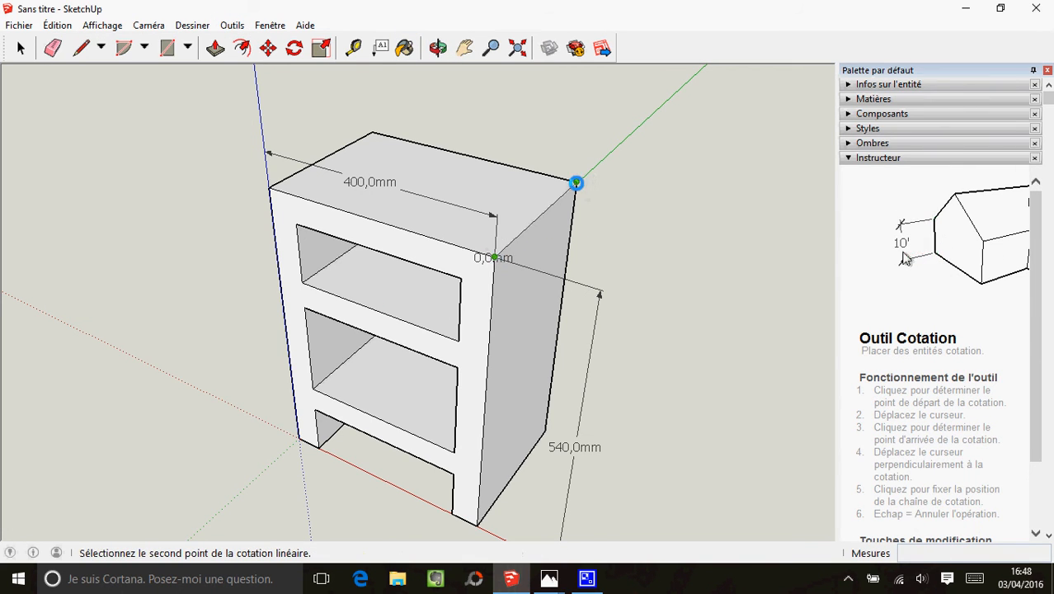
left_click(576, 183)
left_click(637, 216)
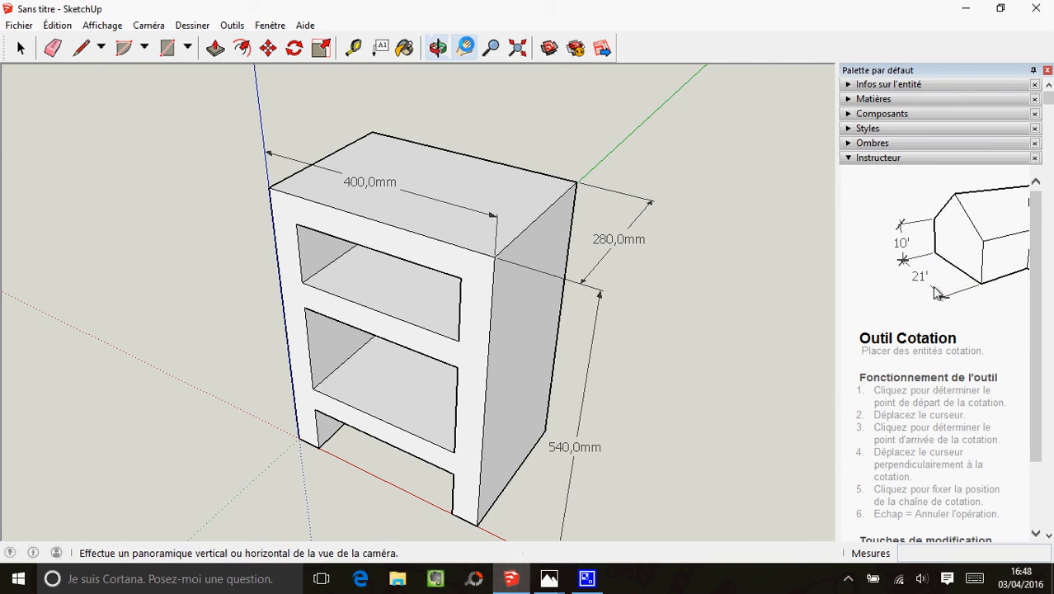
Step: Dimension the height of the bottom opening at the leg beside the origin, placing it outside the body
left_click(464, 48)
left_click(438, 48)
left_click_drag(411, 204, 265, 76)
left_click(232, 25)
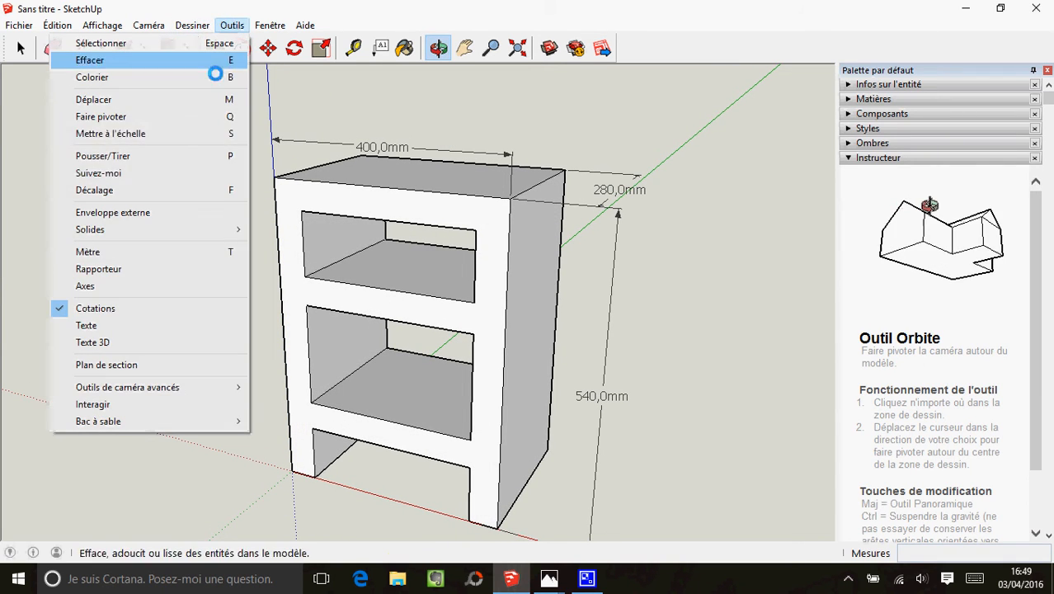
left_click(143, 307)
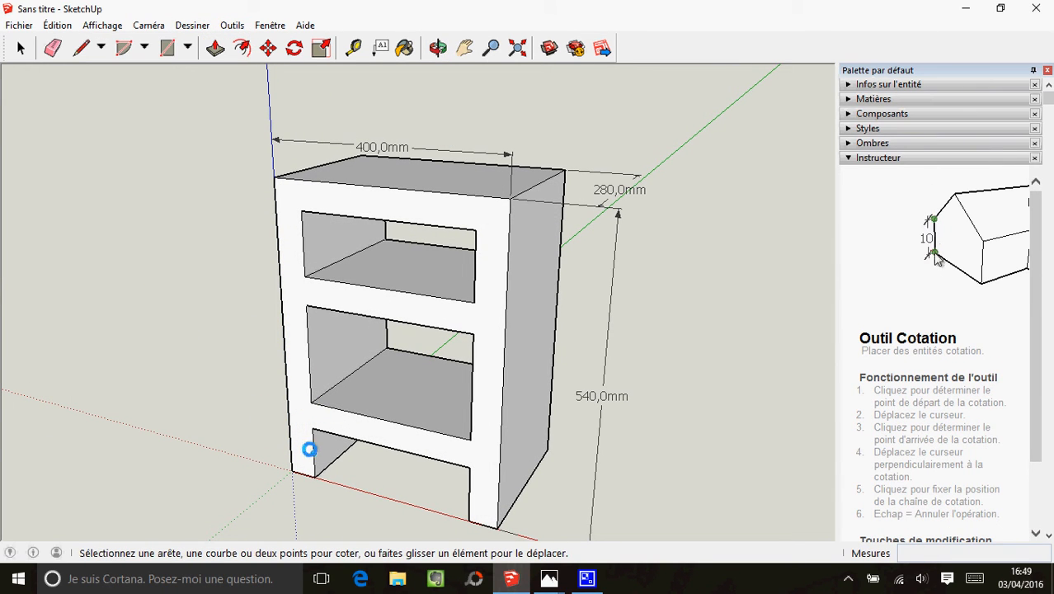
left_click(315, 479)
left_click(313, 429)
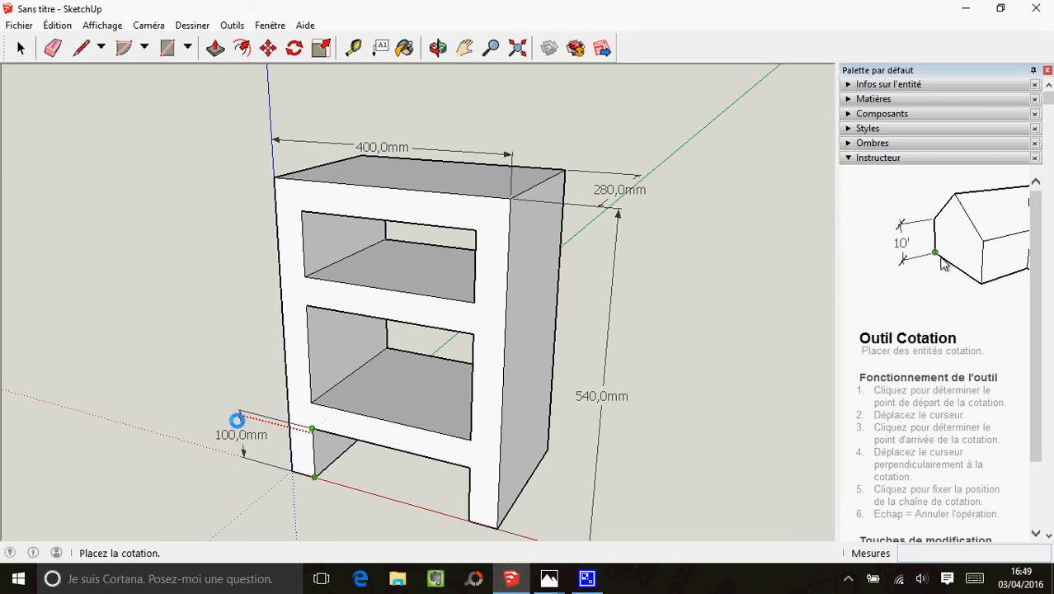
left_click(233, 424)
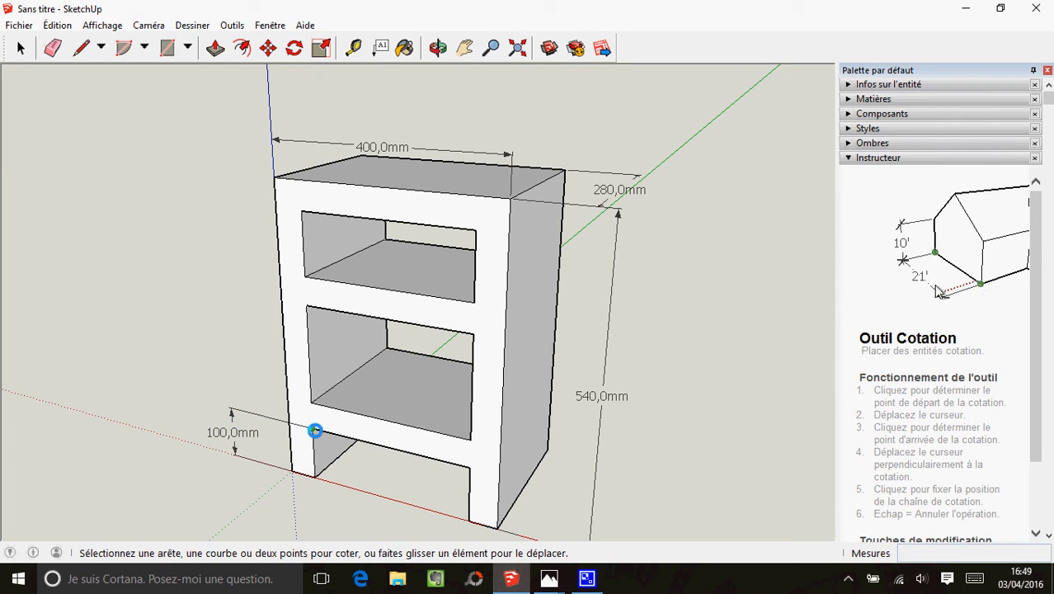
Step: Dimension the lower rail's thickness and the middle opening's height, placing both beside the front face on the origin side
left_click(314, 429)
left_click(311, 403)
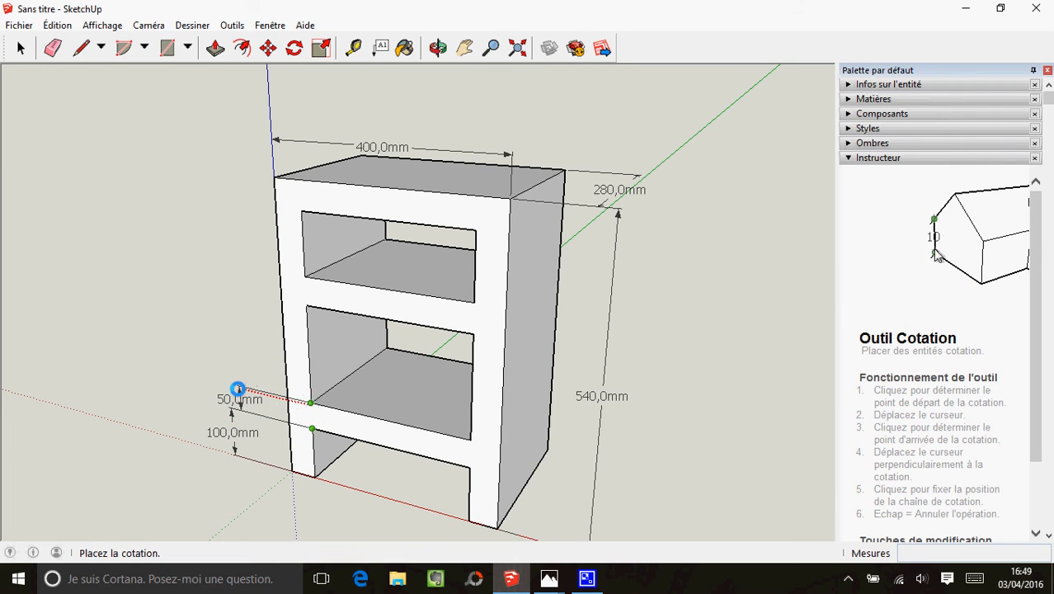
left_click(238, 389)
left_click(310, 402)
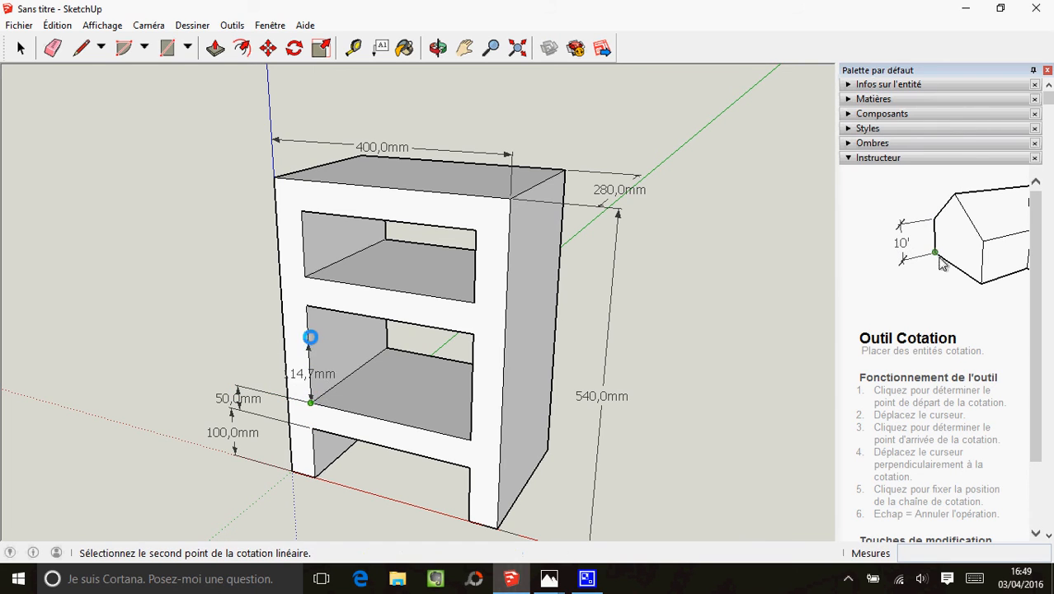
left_click(306, 307)
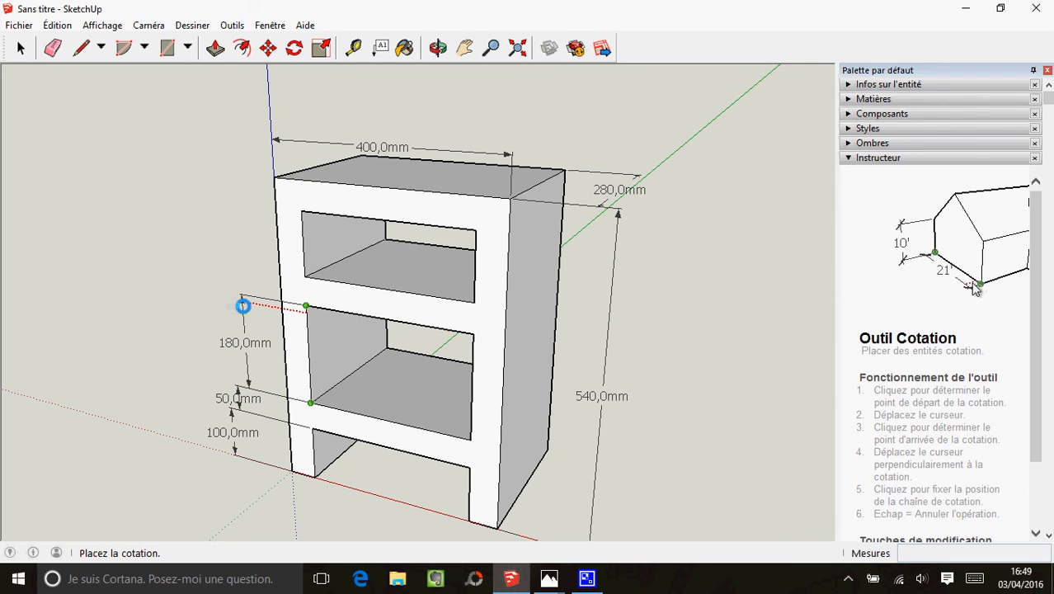
left_click(251, 306)
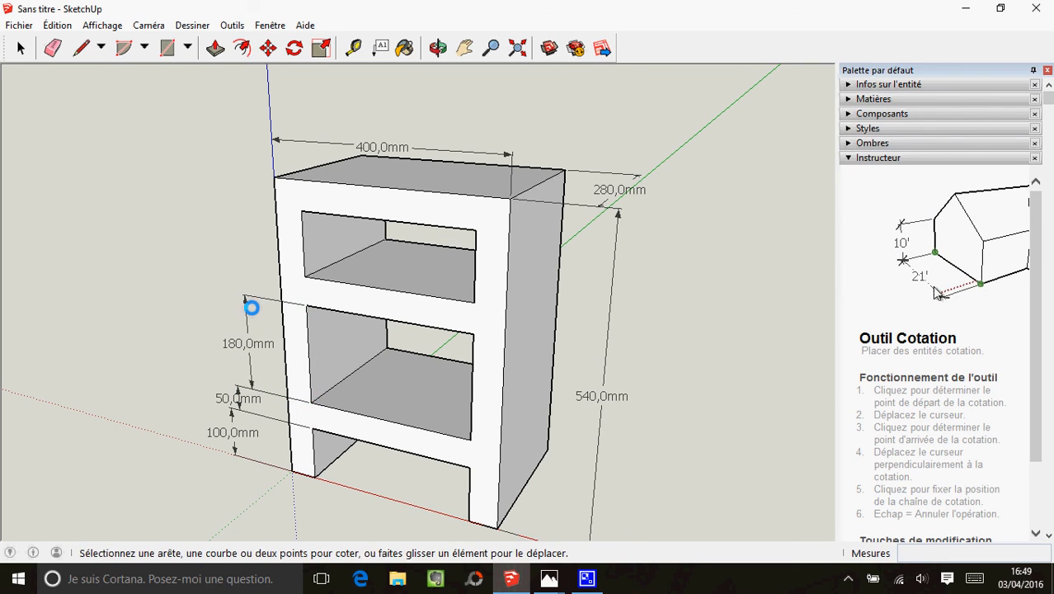
Step: Dimension the thickness of the rail between the two compartments and the upper opening's height, both on the origin side
left_click(307, 307)
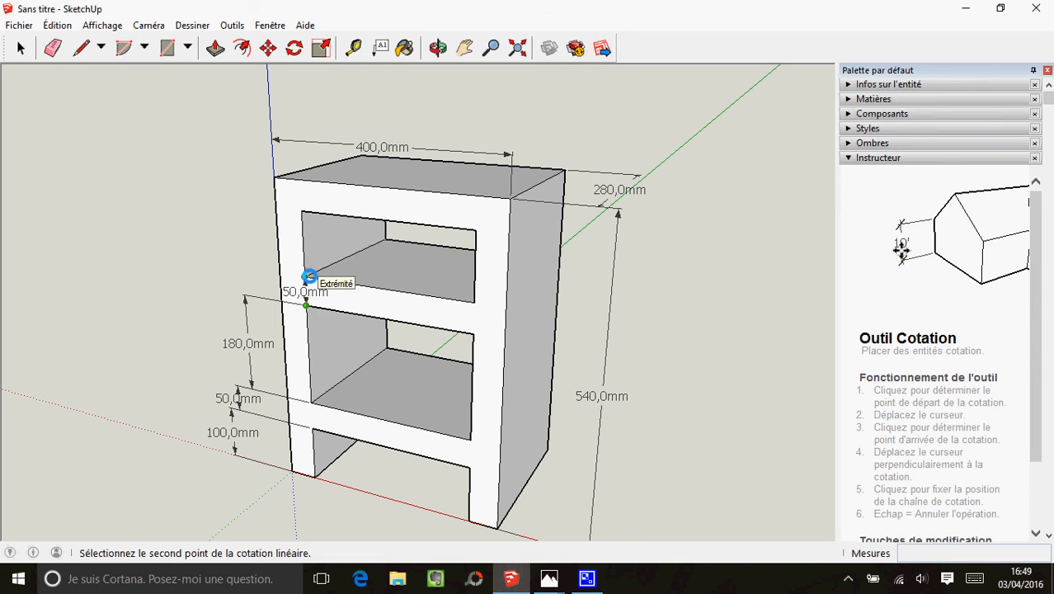
left_click(306, 278)
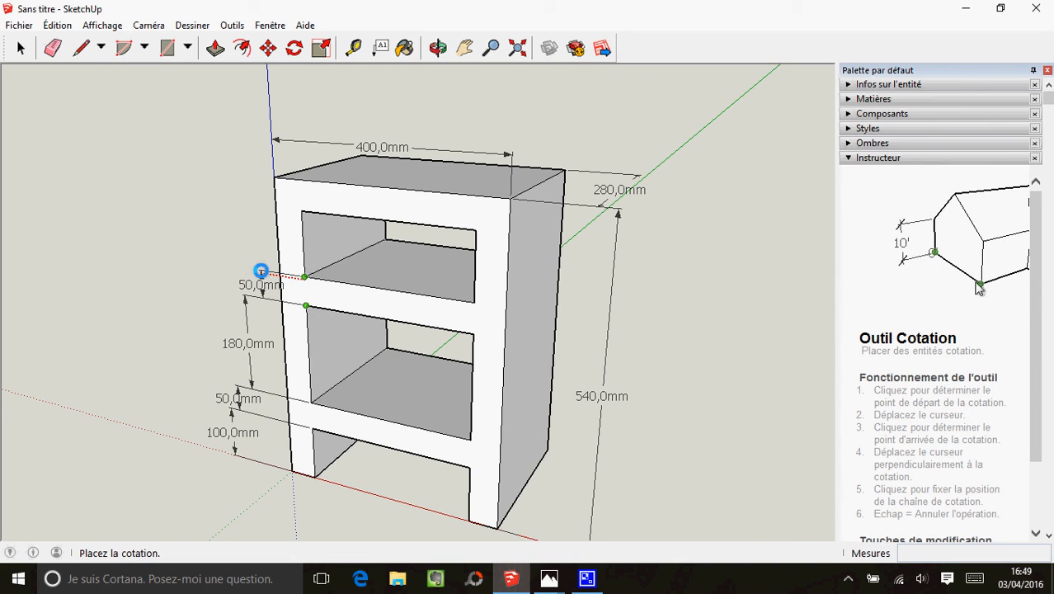
left_click(261, 271)
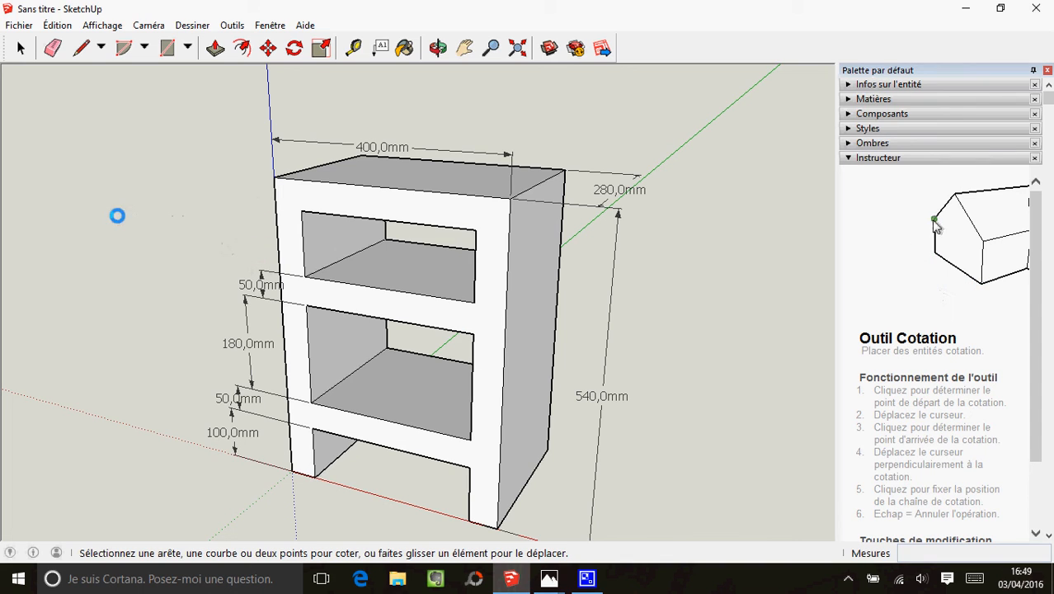
left_click(305, 277)
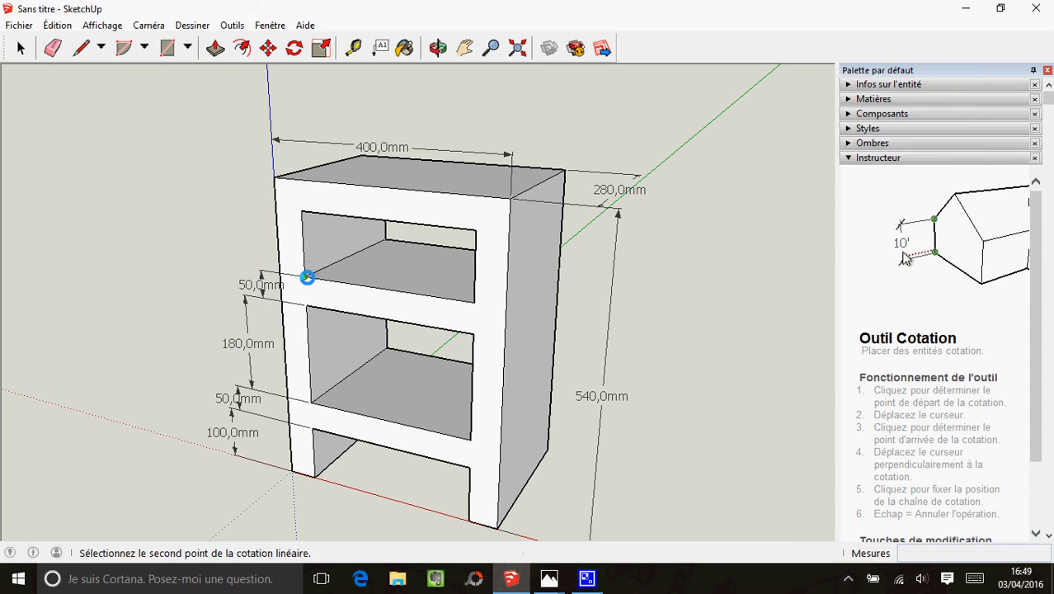
left_click(302, 213)
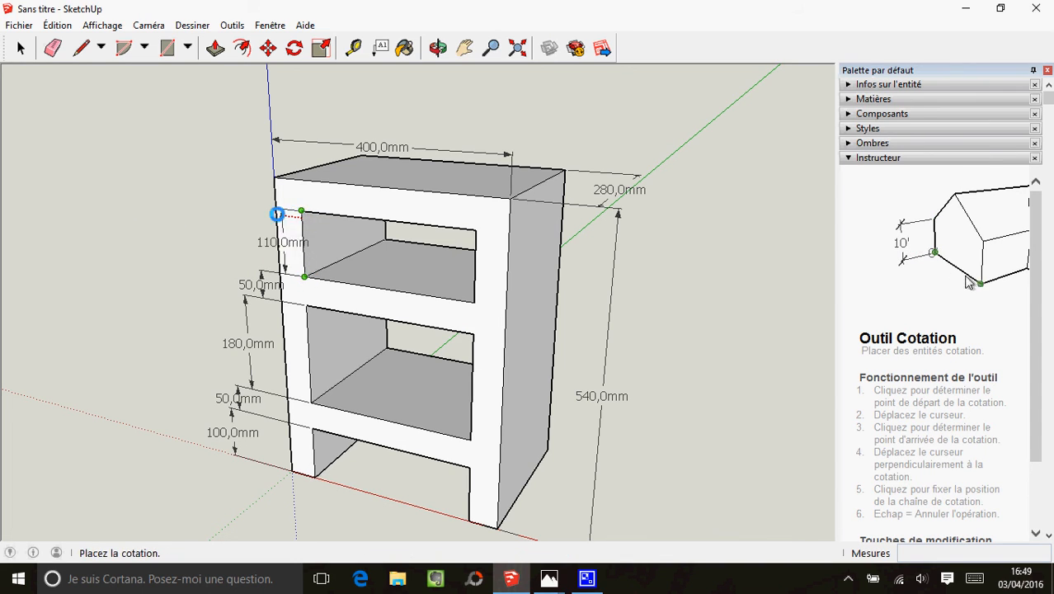
left_click(217, 207)
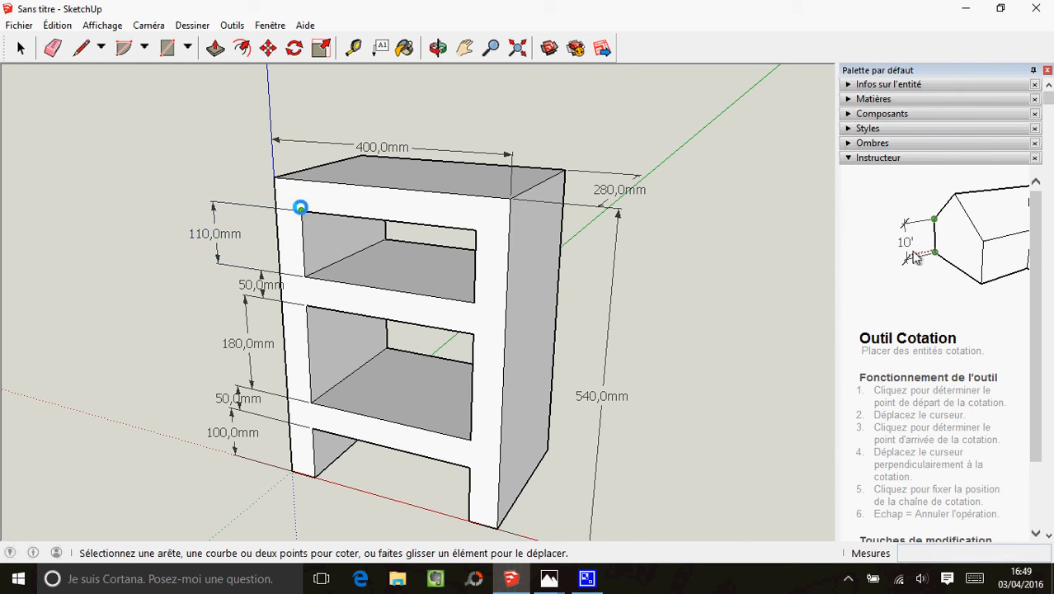
Step: Dimension the top panel's thickness from the upper opening's corner to the table's top corner, offset on the origin side
left_click(300, 209)
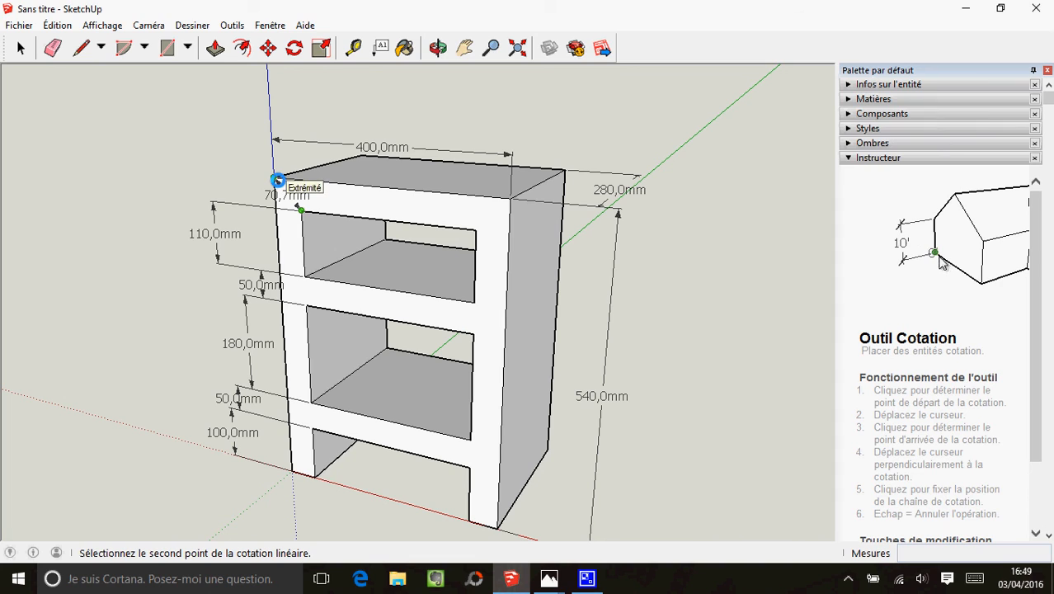
left_click(278, 179)
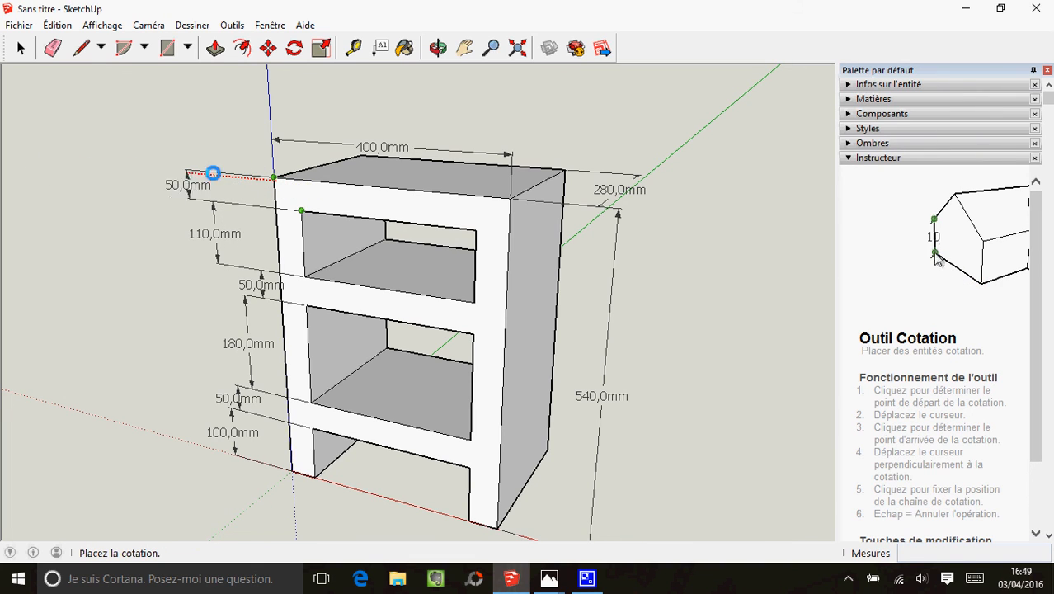
left_click(233, 174)
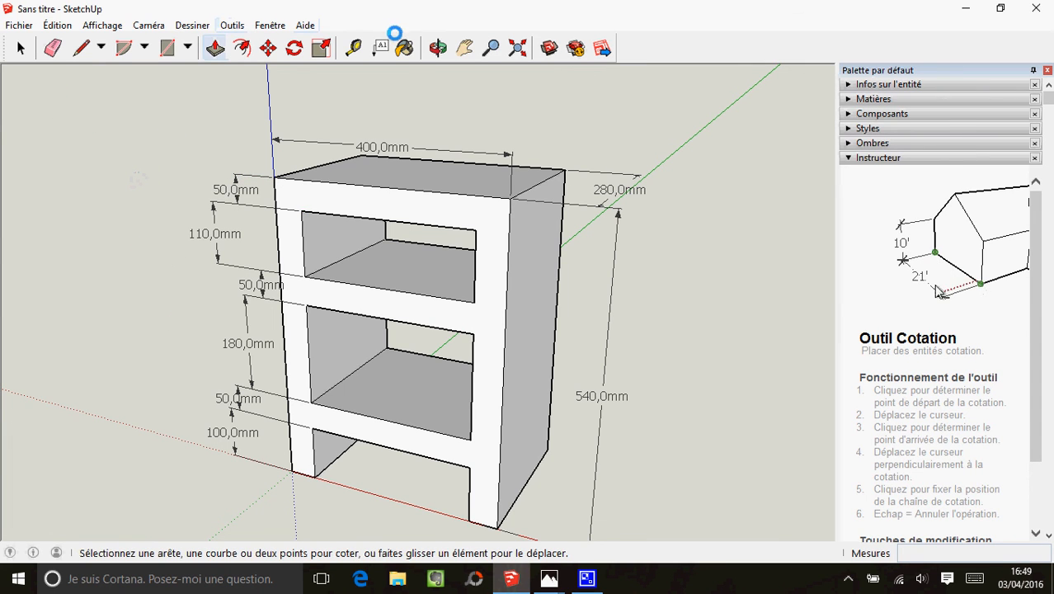
left_click(438, 47)
left_click_drag(576, 142, 600, 110)
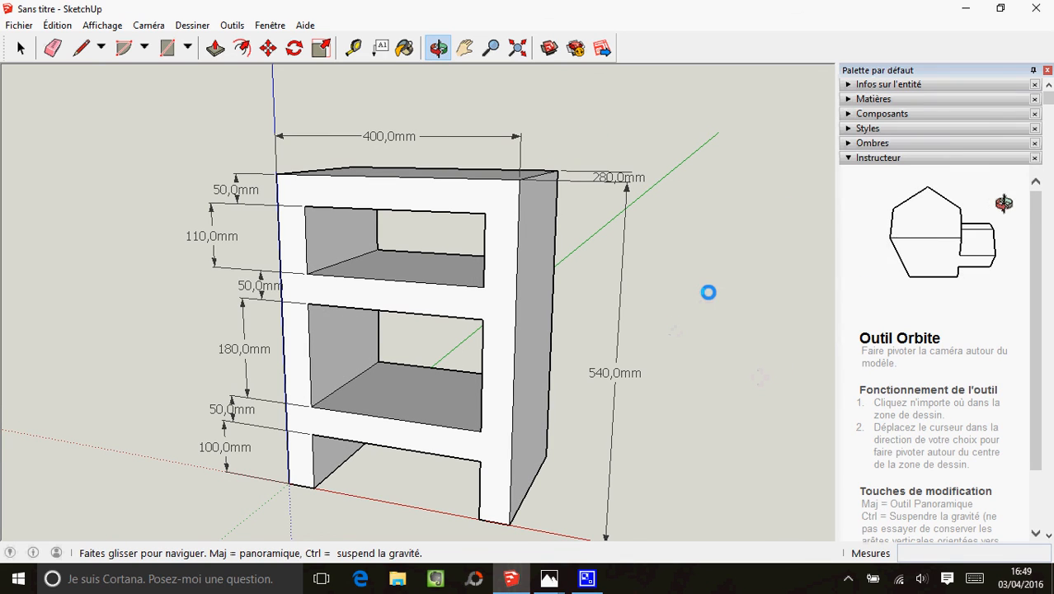